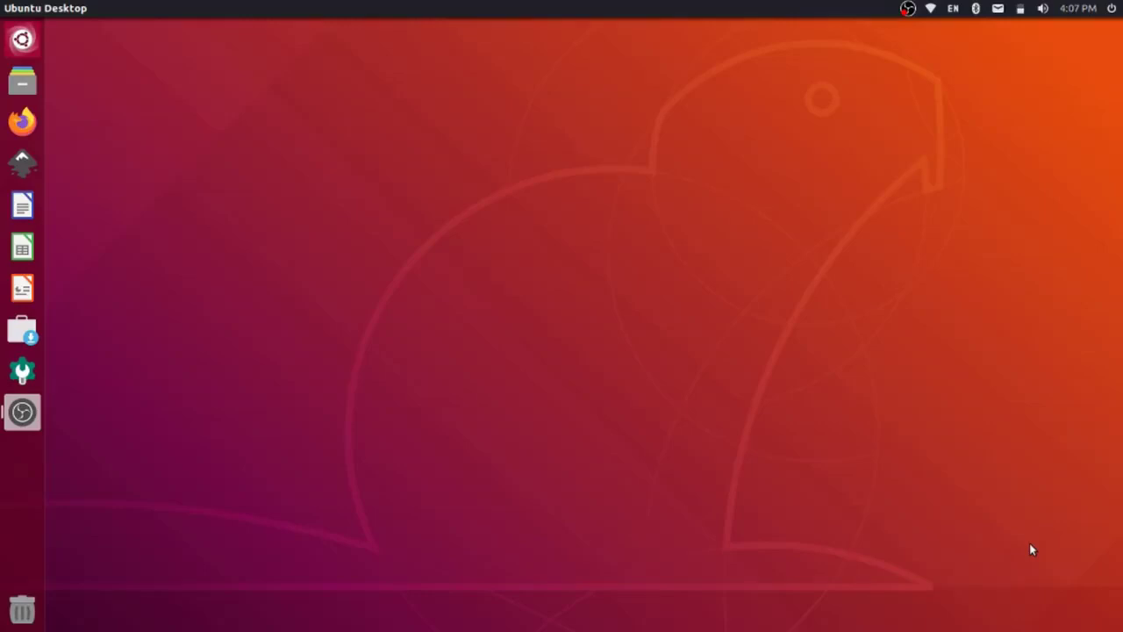
Open newyoutubethumb.svg from the Downloads folder in Inkscape
key("super+e")
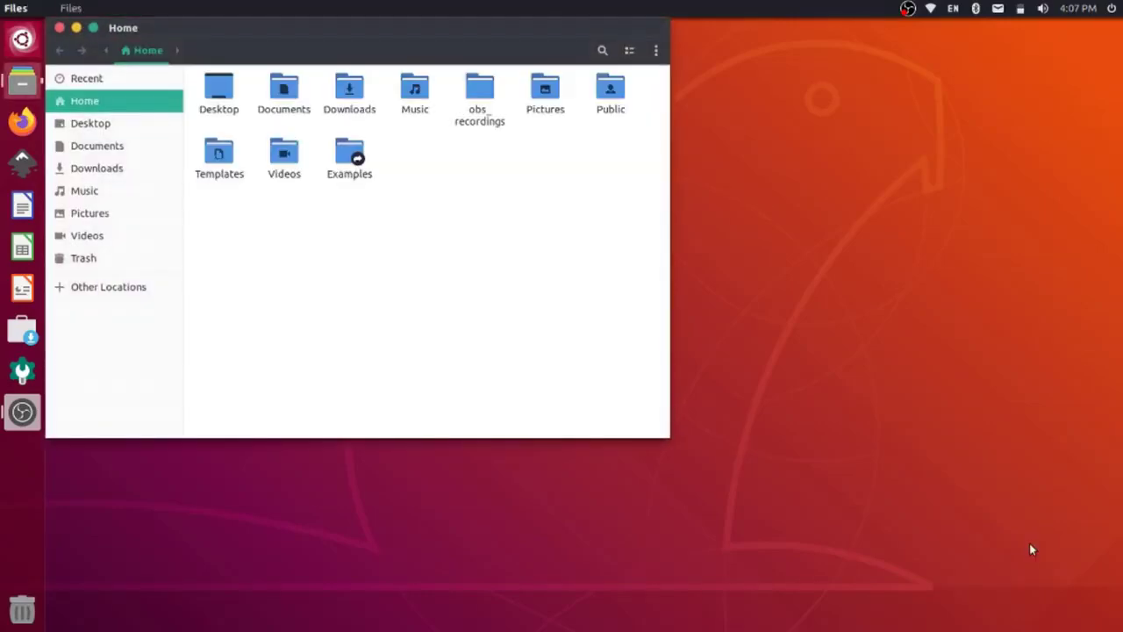
left_click(143, 173)
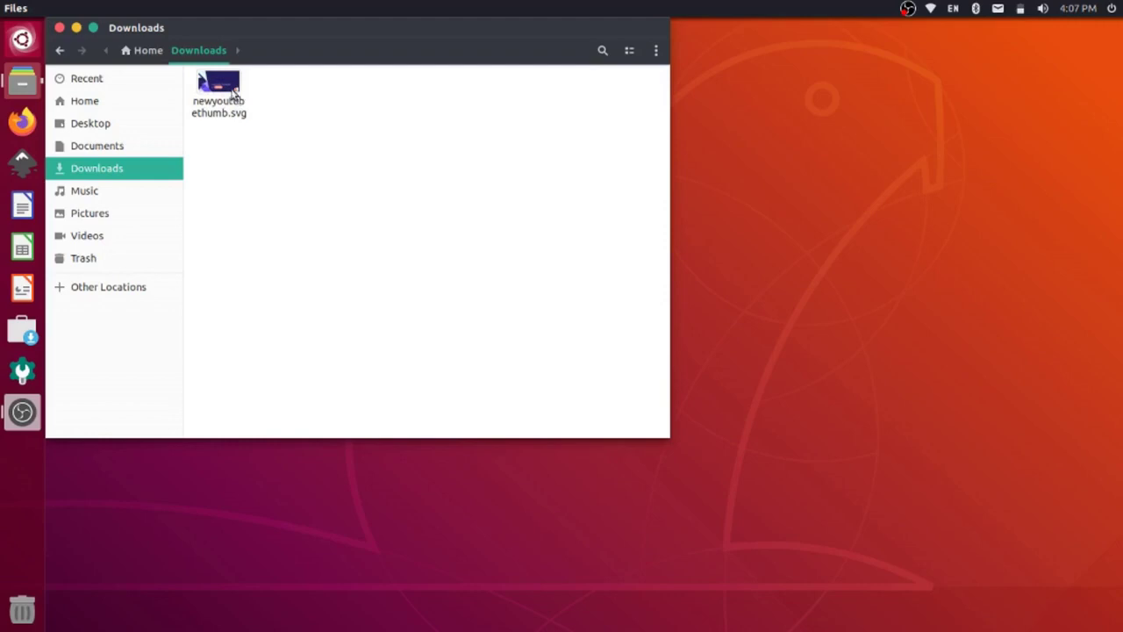
mouse_move(227, 88)
left_mouse_down()
mouse_move(31, 182)
mouse_move(23, 166)
left_mouse_up()
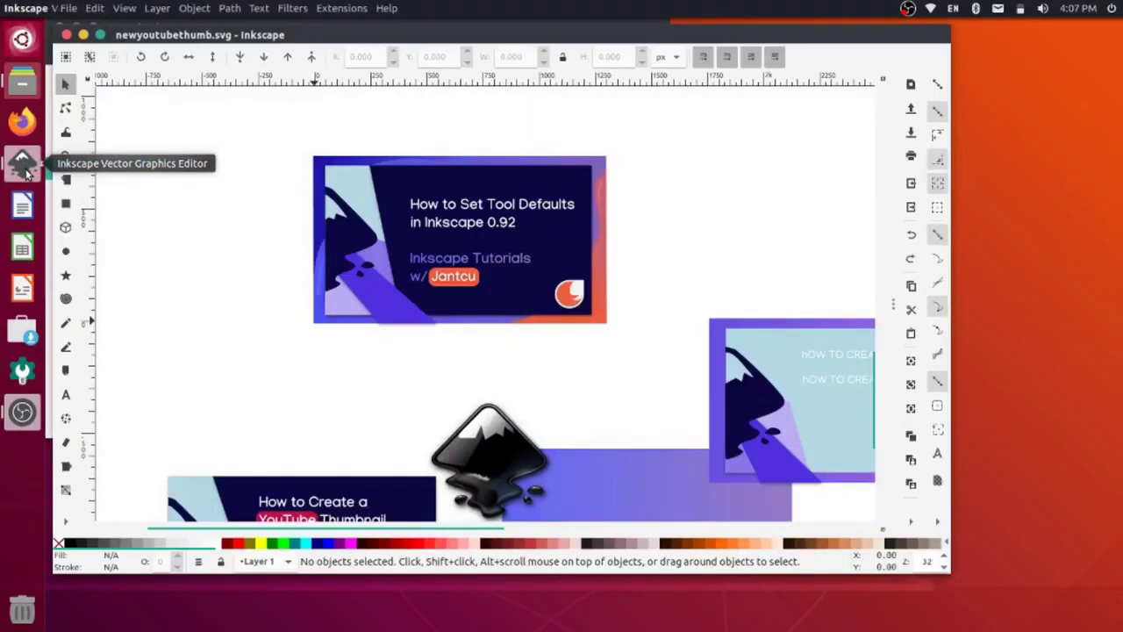
Zoom out until every thumbnail, colored block and the Jantcu logo is visible
scroll(309, 314, "up", 1)
scroll(310, 313, "up", 2)
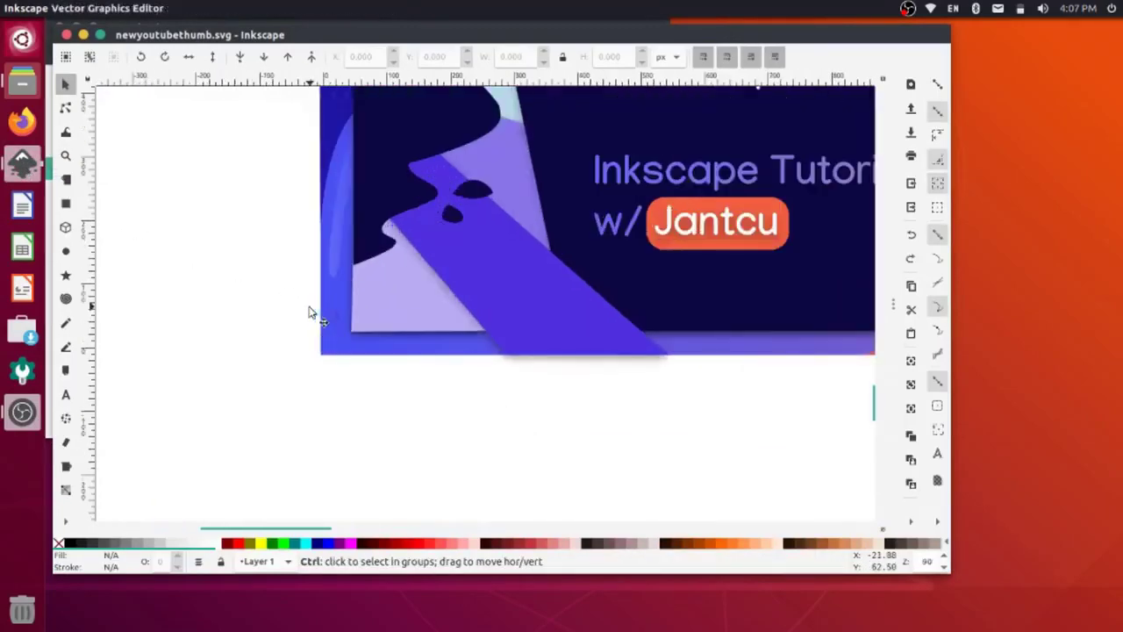
scroll(311, 313, "down", 6)
scroll(298, 325, "down", 1)
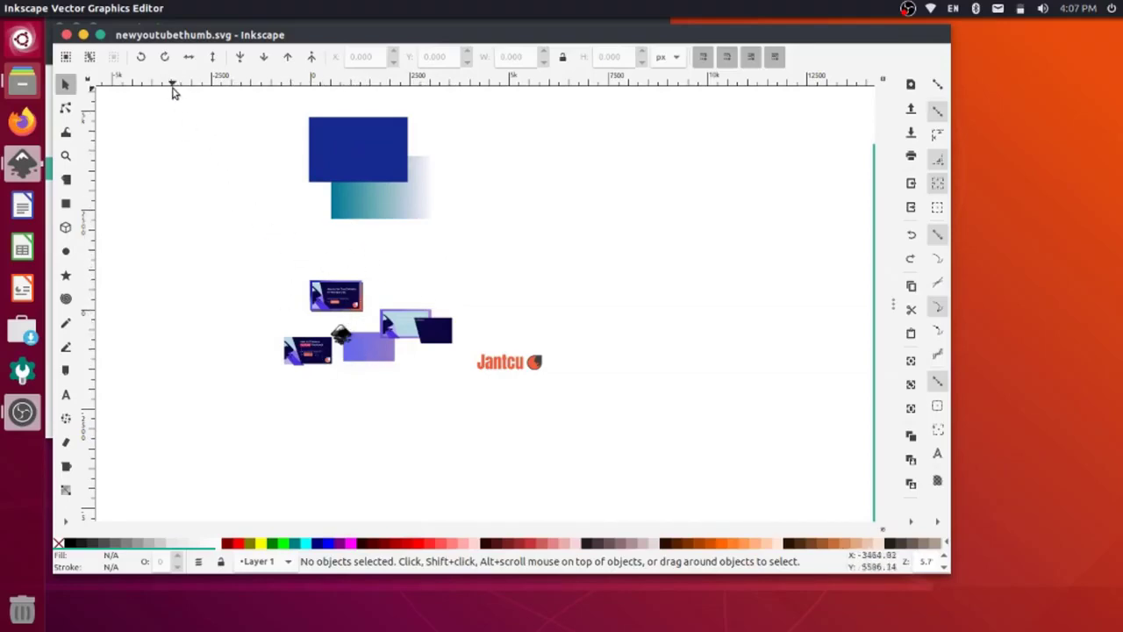
Resize the page to the whole drawing, about 6672 × 8281 px, in Document Properties
left_click(69, 8)
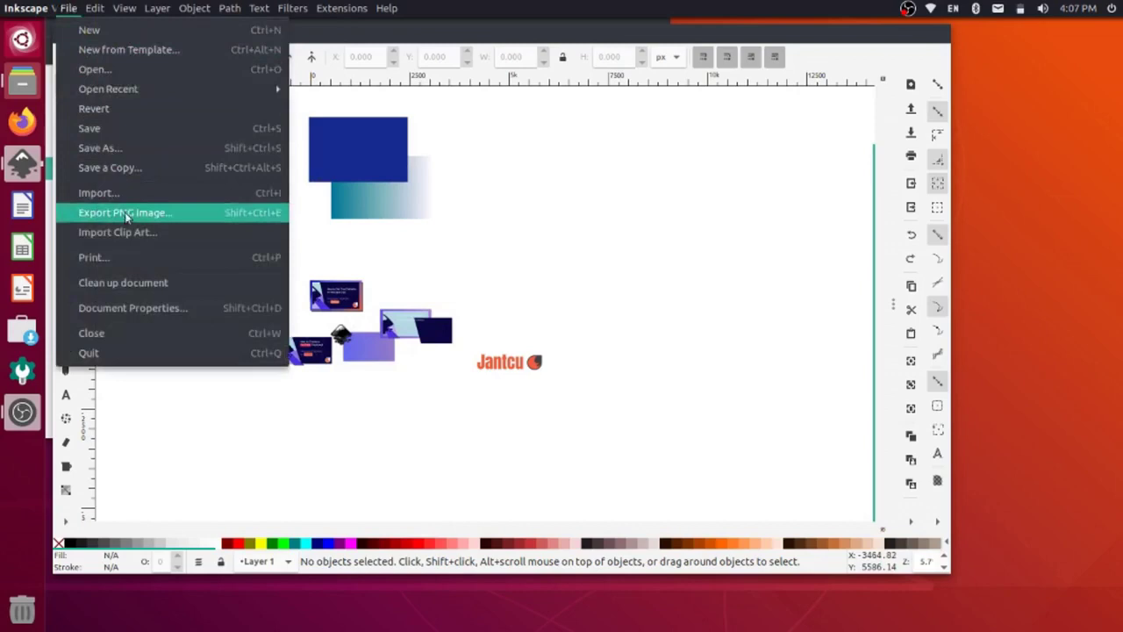
left_click(159, 316)
left_click(169, 350)
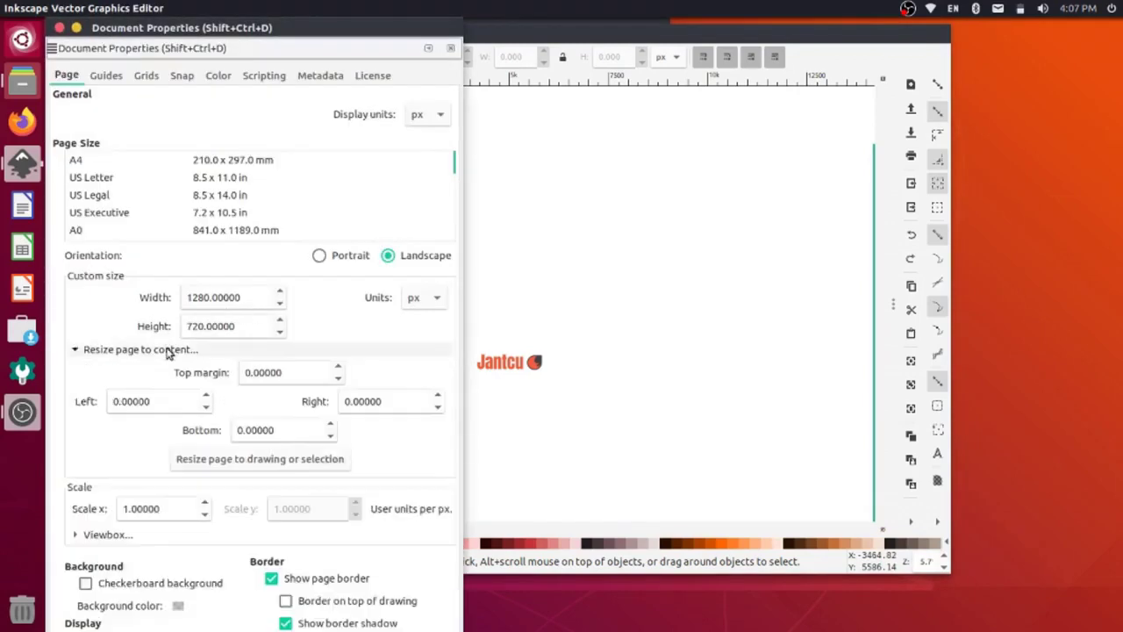
left_click(248, 457)
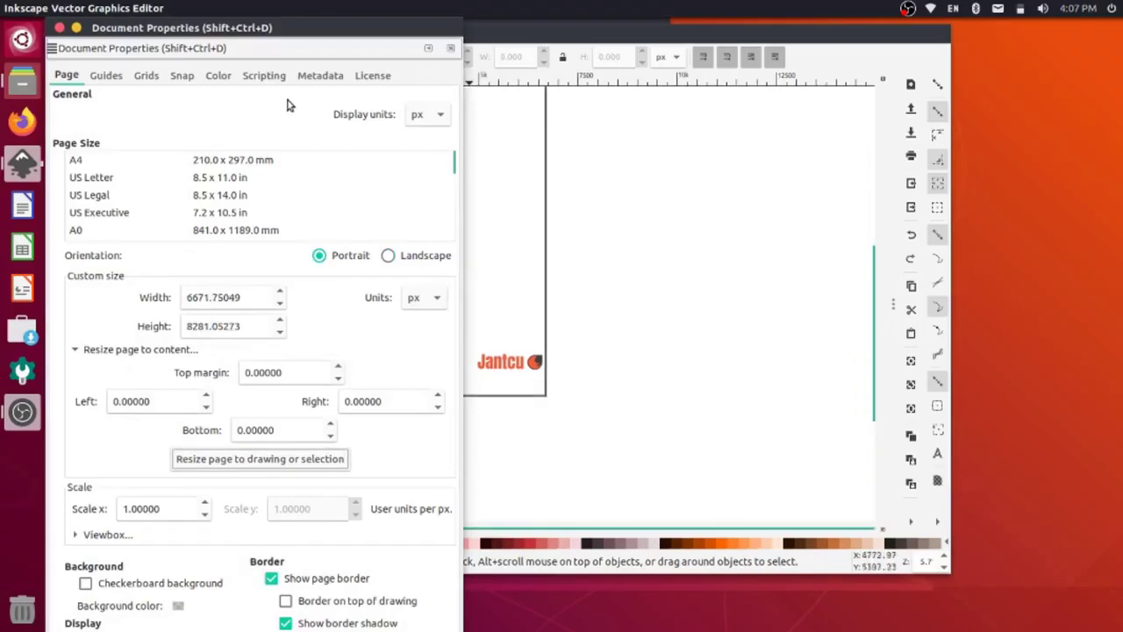
left_click(60, 28)
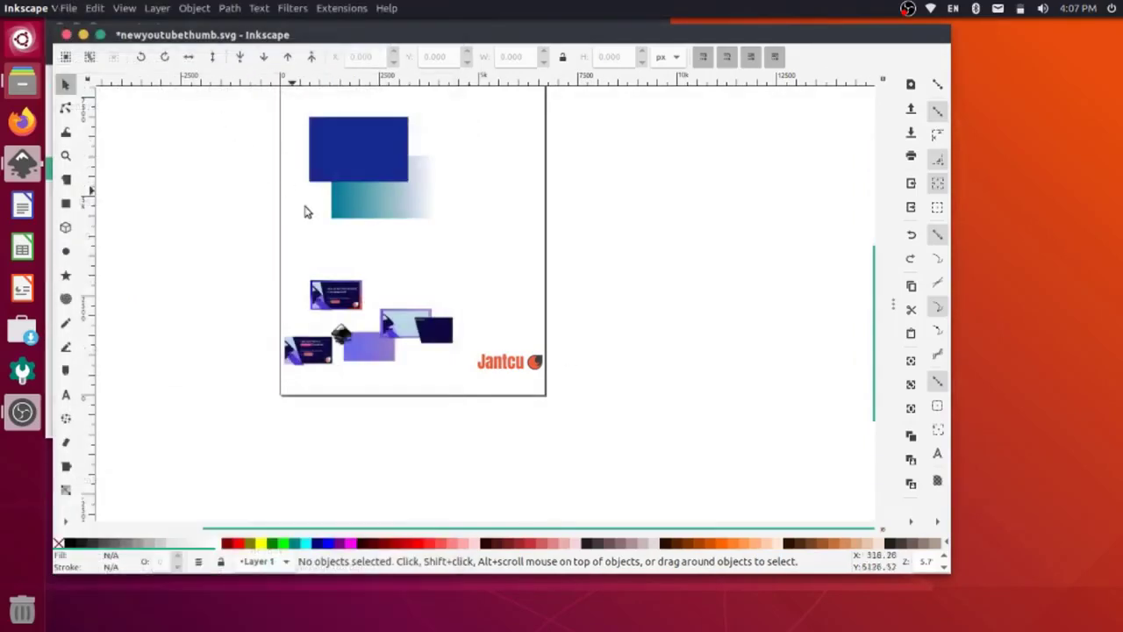
scroll(309, 217, "up", 2)
scroll(311, 221, "down", 1)
scroll(309, 222, "down", 2)
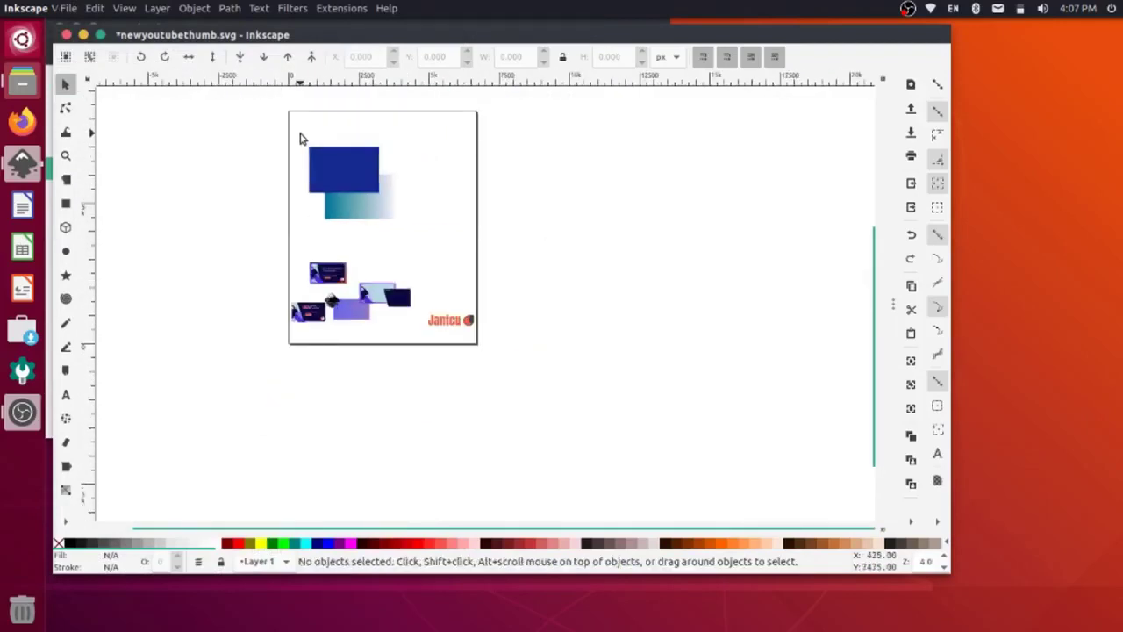
Delete the top rectangles, the lower images with the Jantcu logo, and the lower-right group
left_click_drag(260, 105, 530, 265)
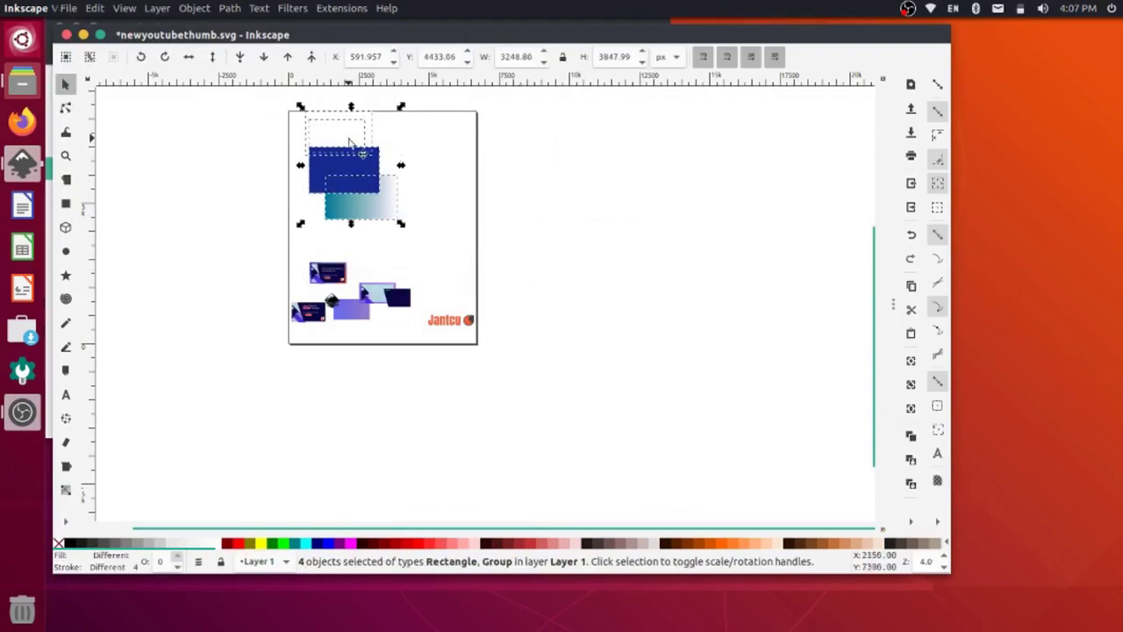
key("Delete")
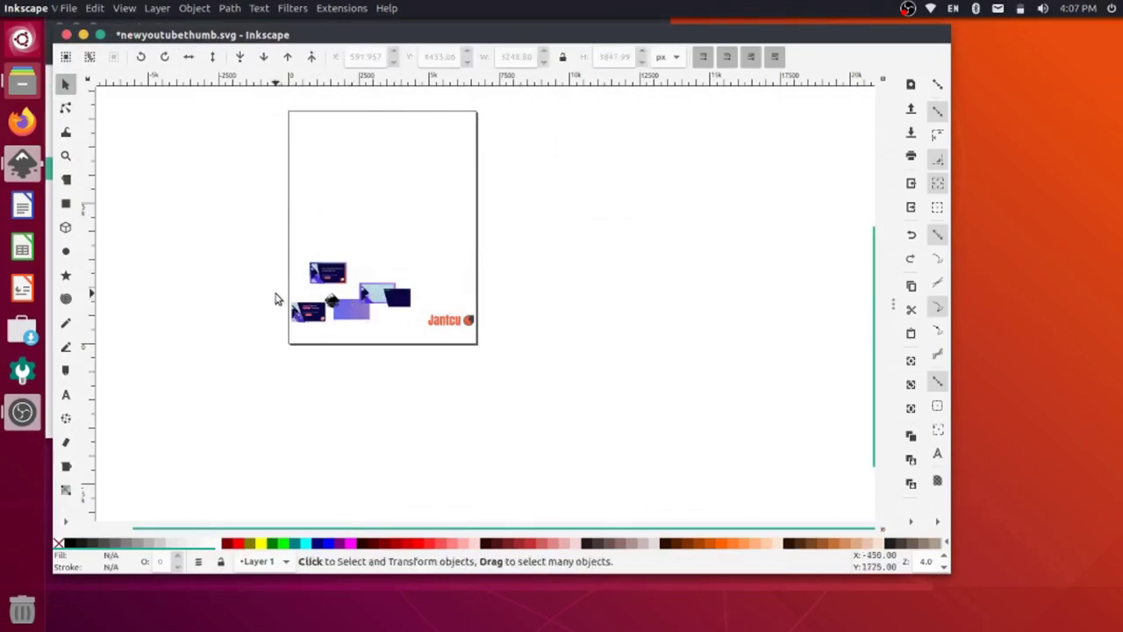
left_click_drag(276, 293, 505, 370)
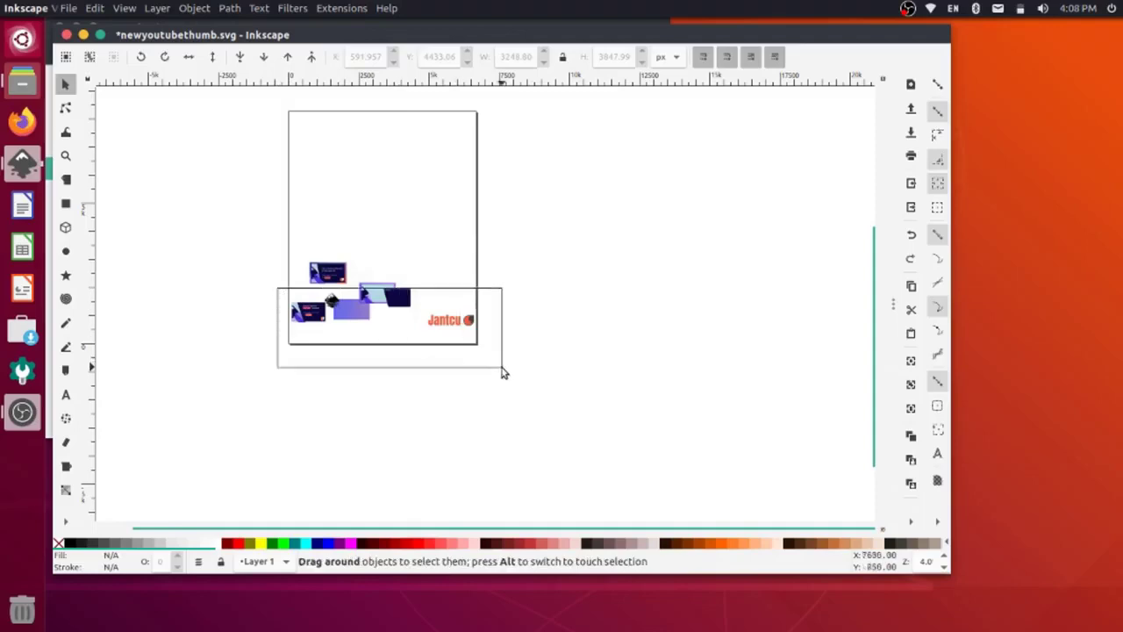
key("Delete")
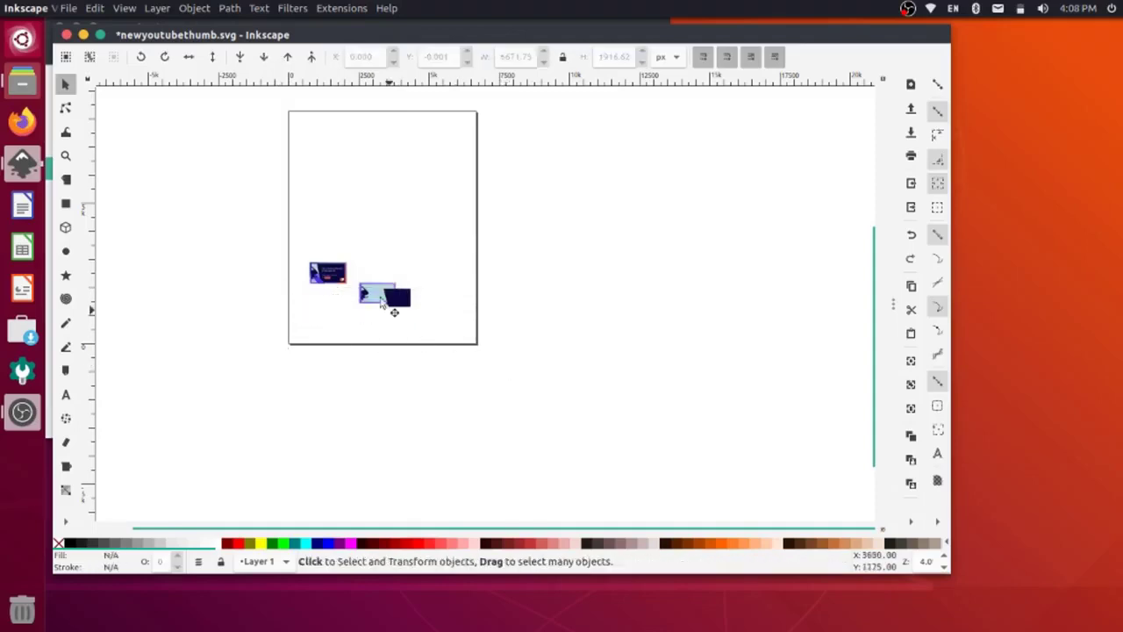
left_click_drag(354, 245, 490, 351)
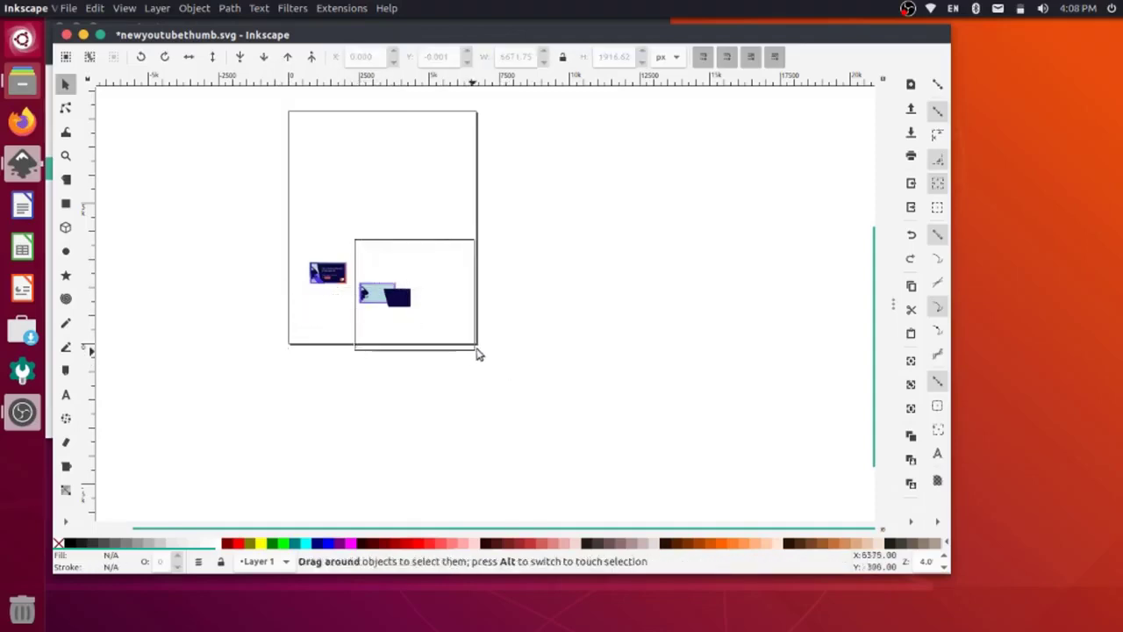
key("Delete")
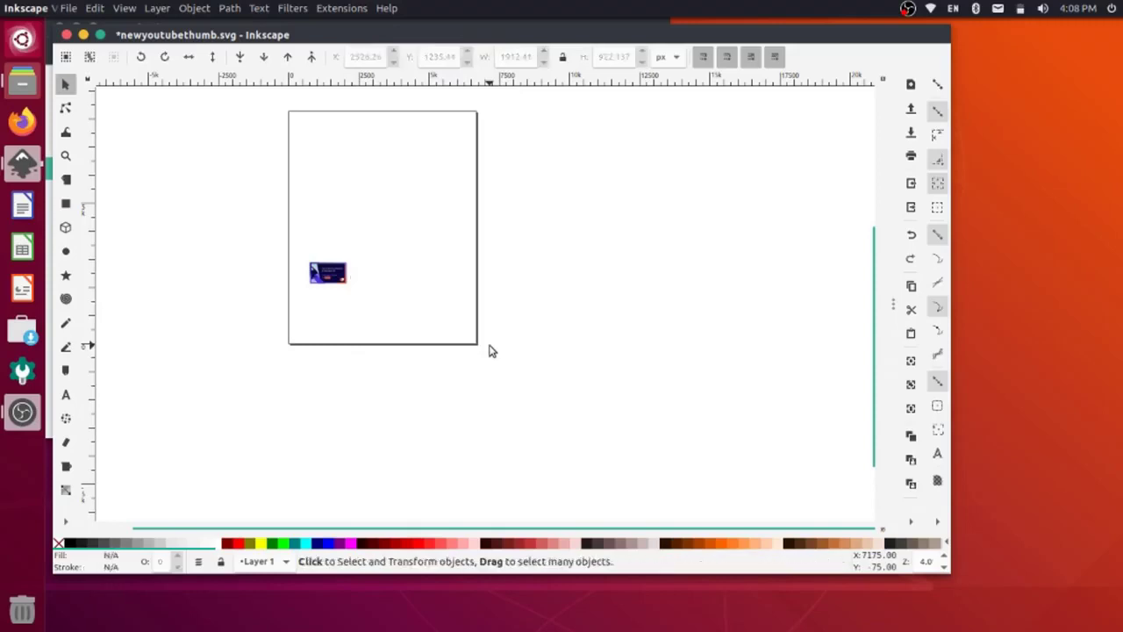
Shrink the page to fit the remaining thumbnail, about 1422 × 806 px landscape
left_click(68, 8)
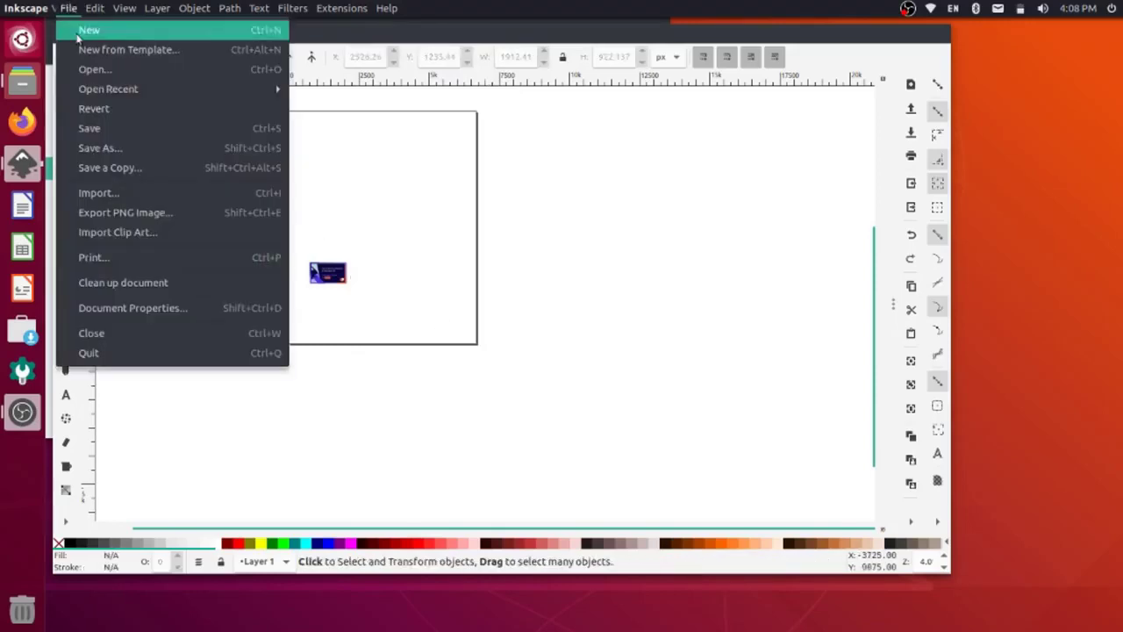
left_click(146, 312)
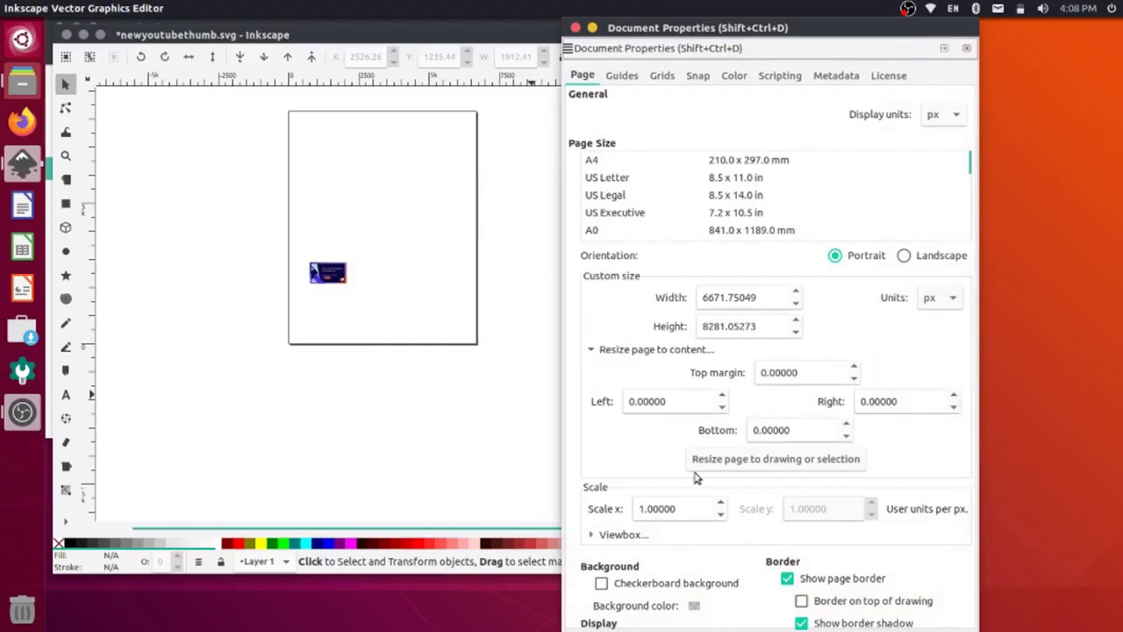
left_click(758, 459)
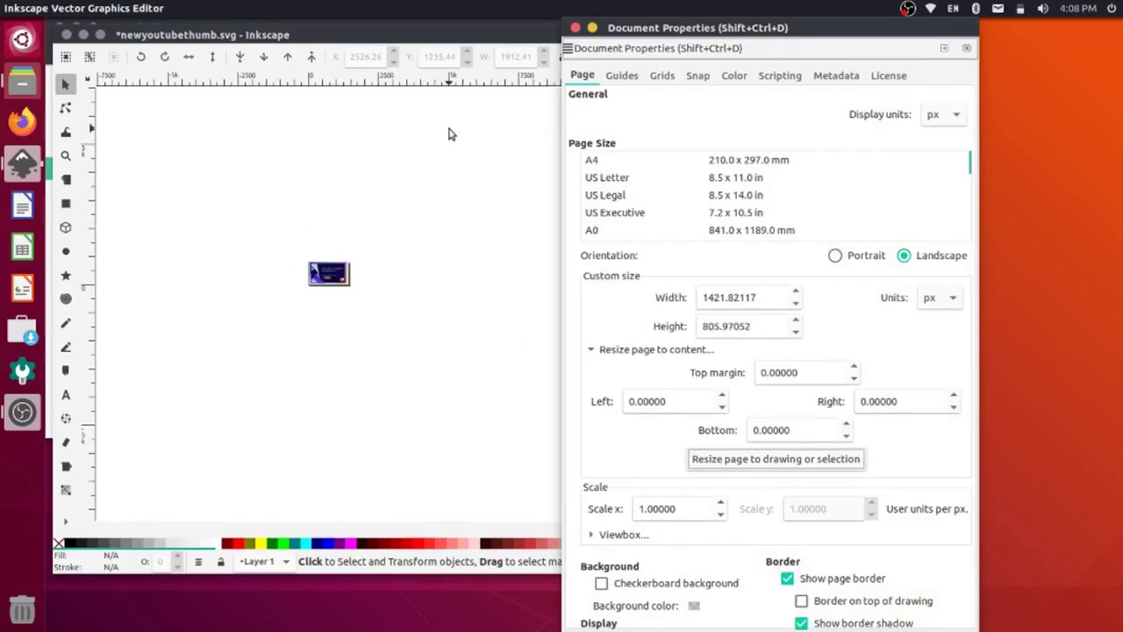
left_click(575, 28)
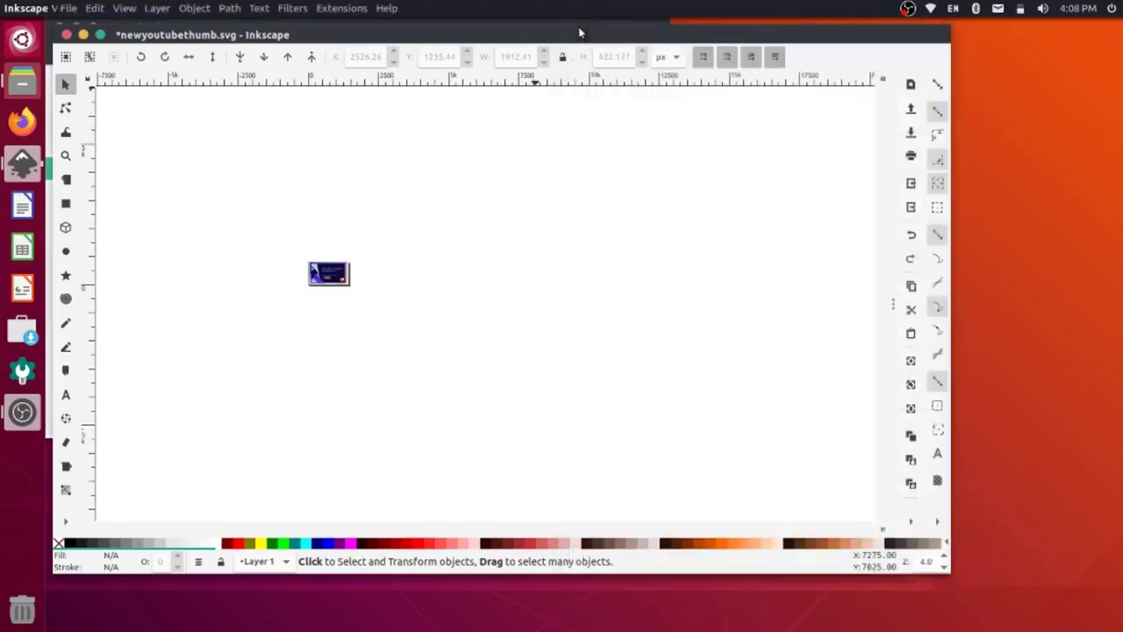
Maximize the window, zoom into the thumbnail, and select all 15 of its objects
key("super+Up")
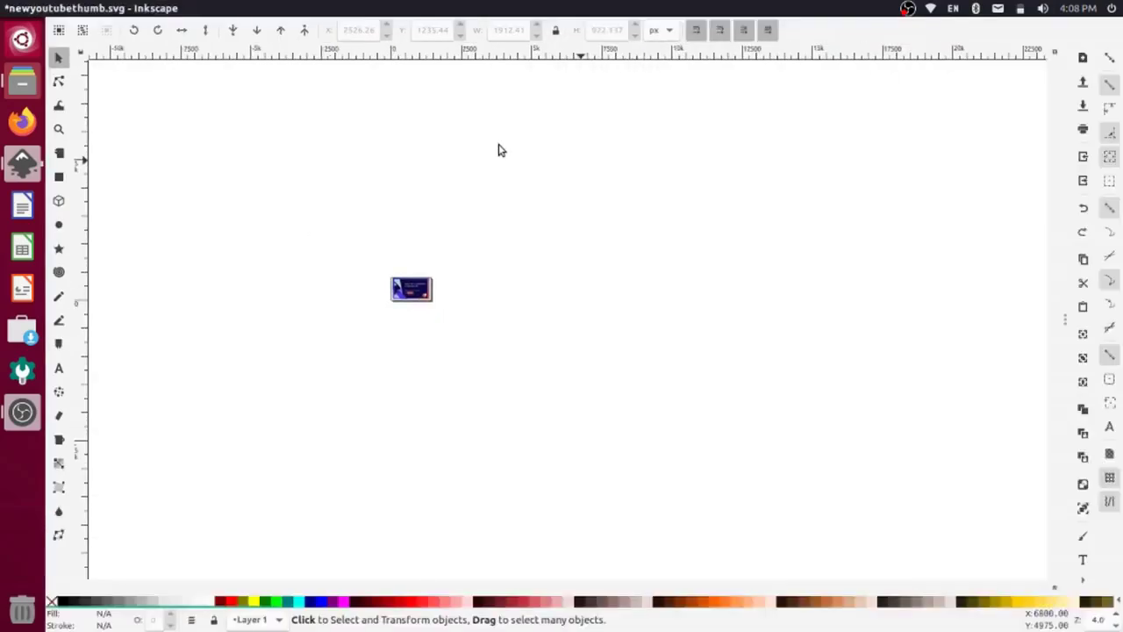
scroll(421, 301, "down", 3, "ctrl")
scroll(439, 313, "up", 3, "ctrl")
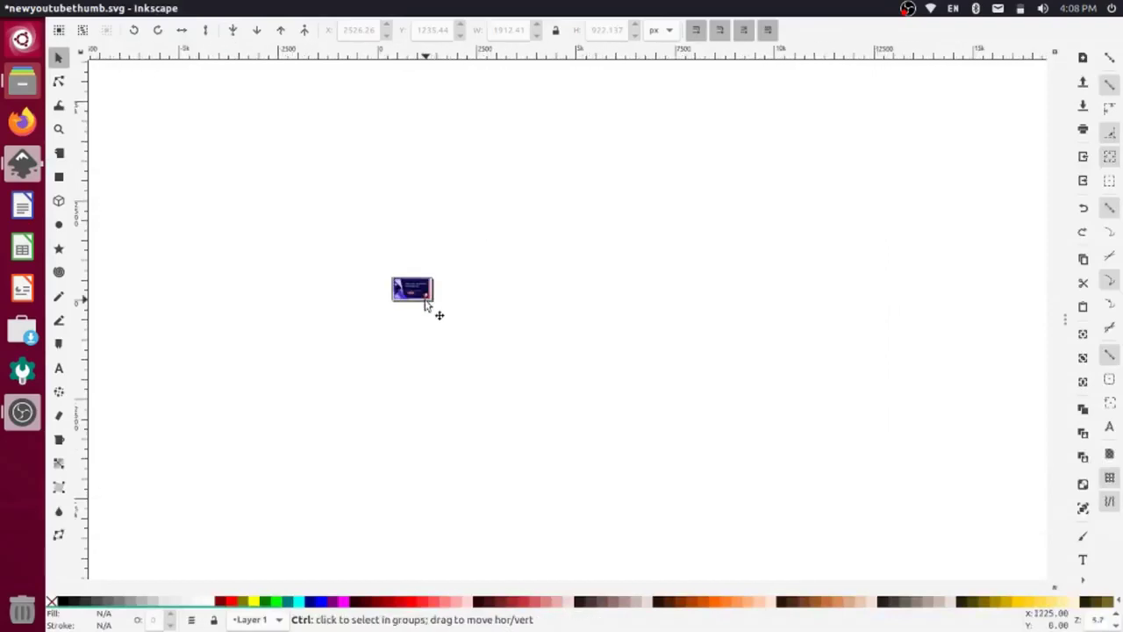
scroll(425, 305, "up", 6, "ctrl")
scroll(322, 324, "right", 2)
scroll(323, 324, "up", 3)
scroll(323, 323, "left", 3)
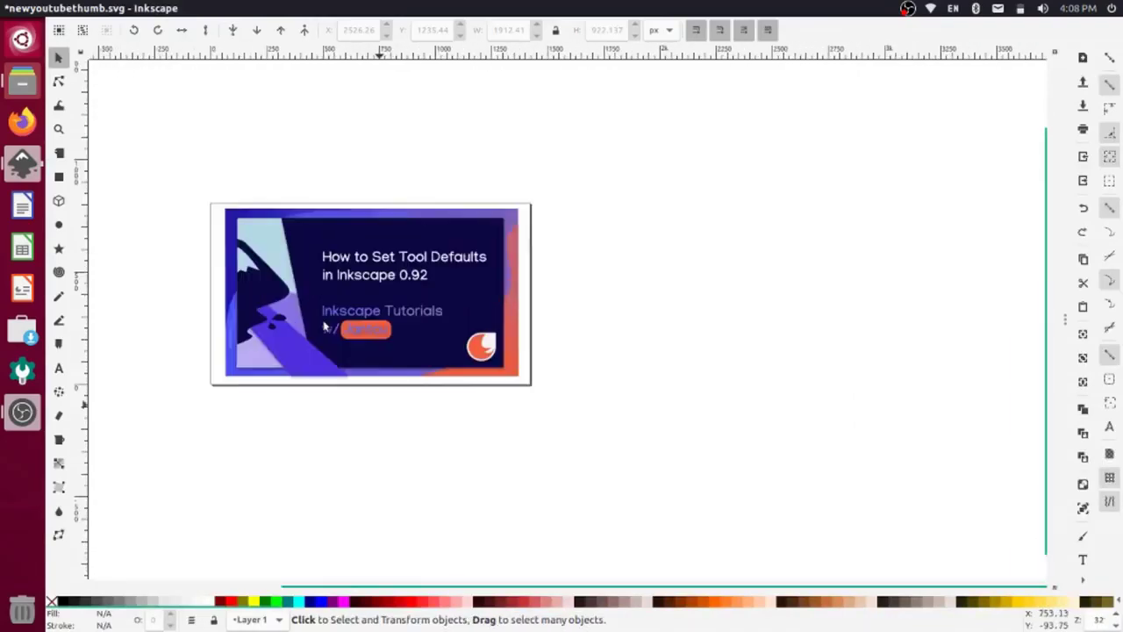
scroll(322, 325, "up", 2)
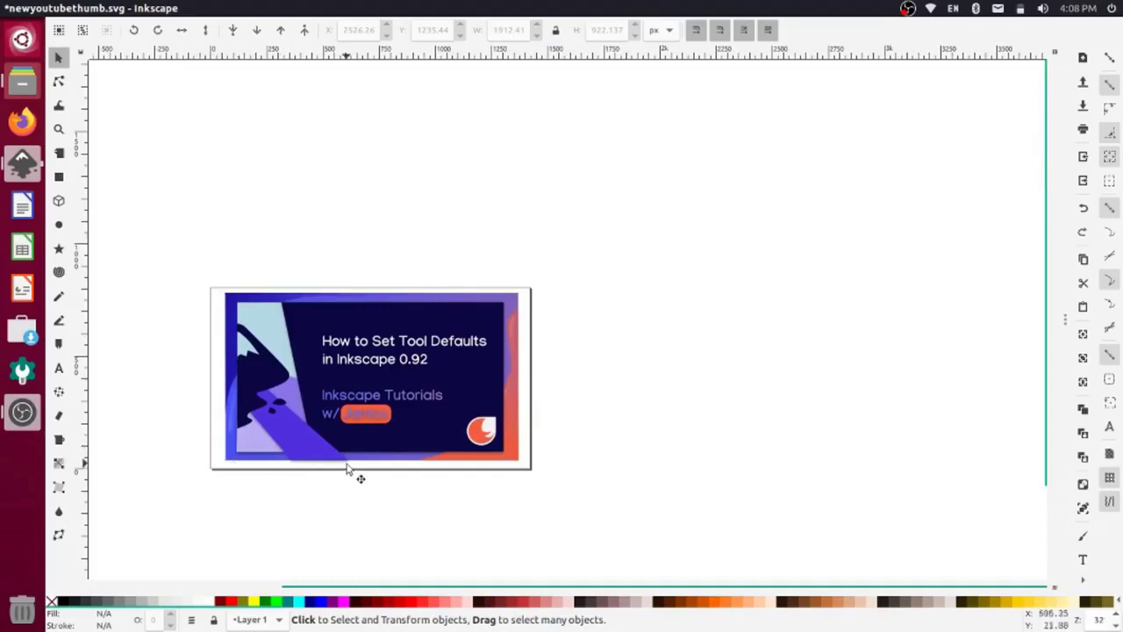
left_click_drag(174, 247, 618, 518)
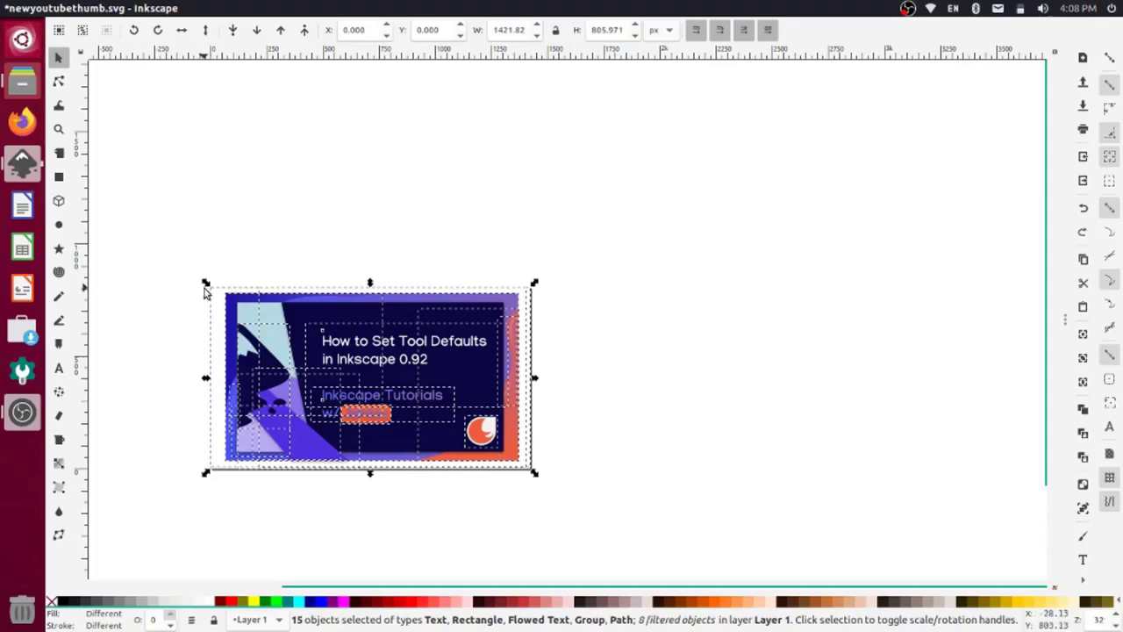
Draw a black rectangle over the thumbnail's upper part and size it 1280 × 720 px
left_click(60, 176)
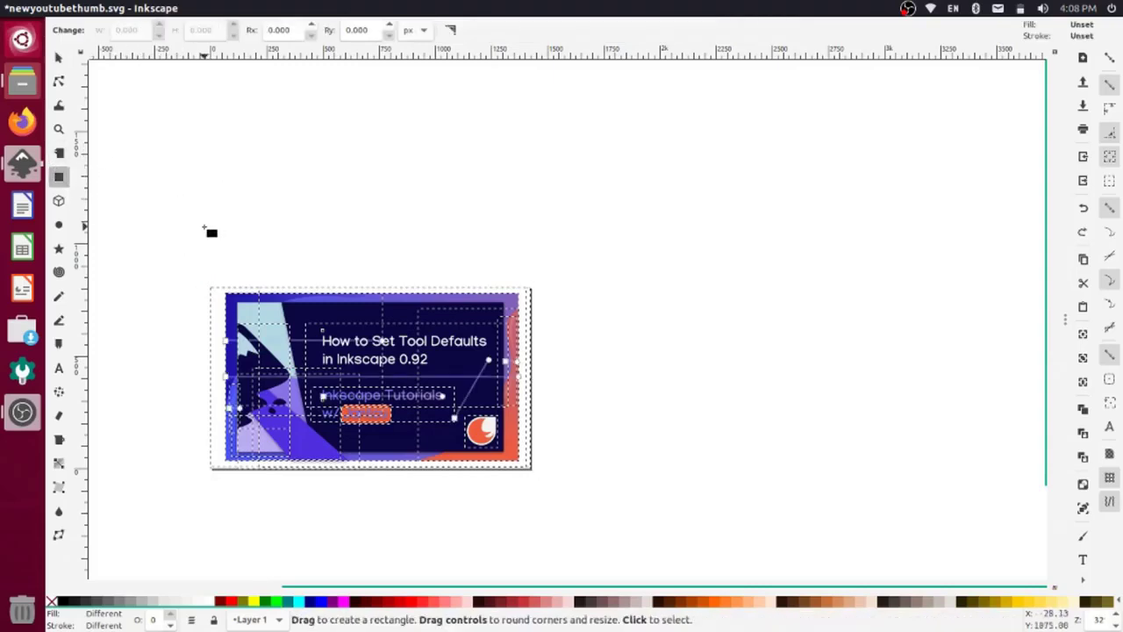
left_click_drag(206, 228, 502, 362)
type("1280")
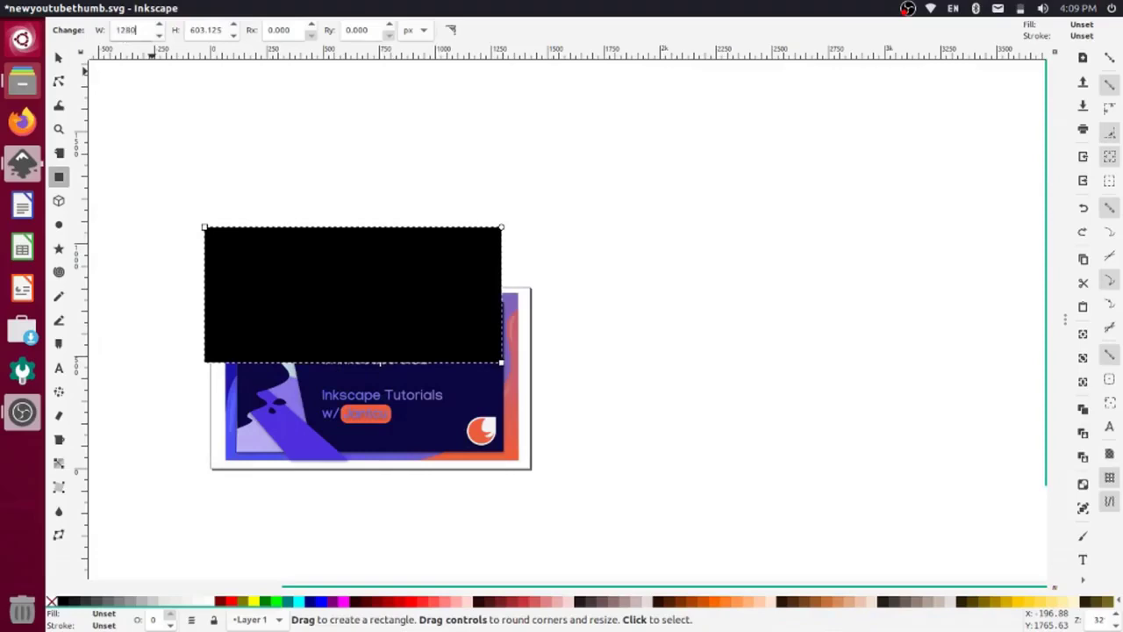
key("Tab")
type("7")
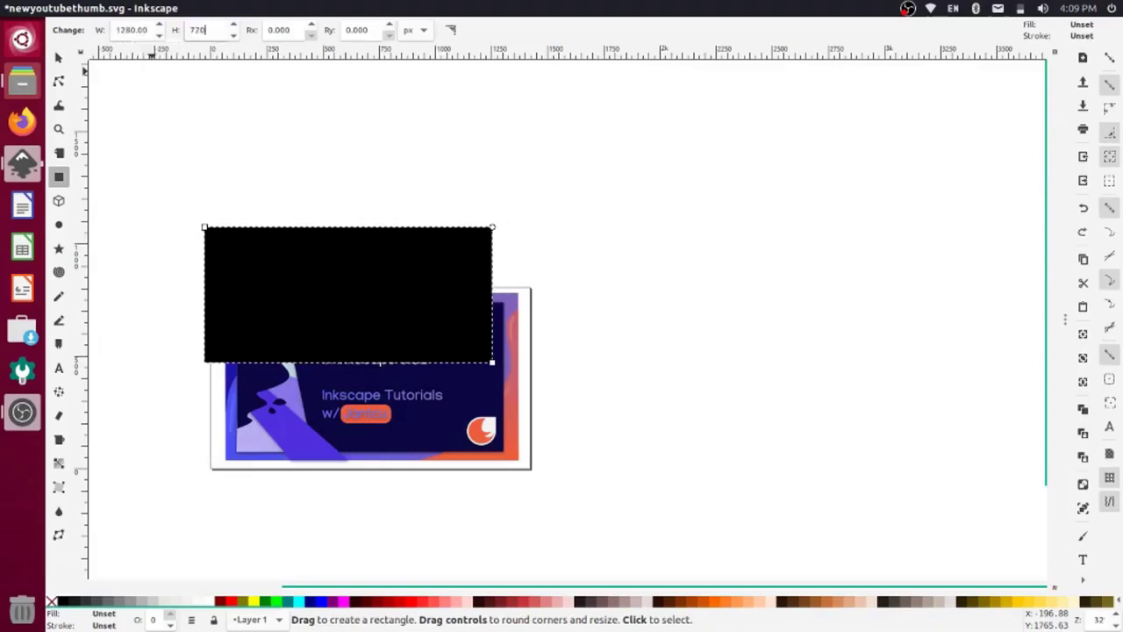
key("Tab")
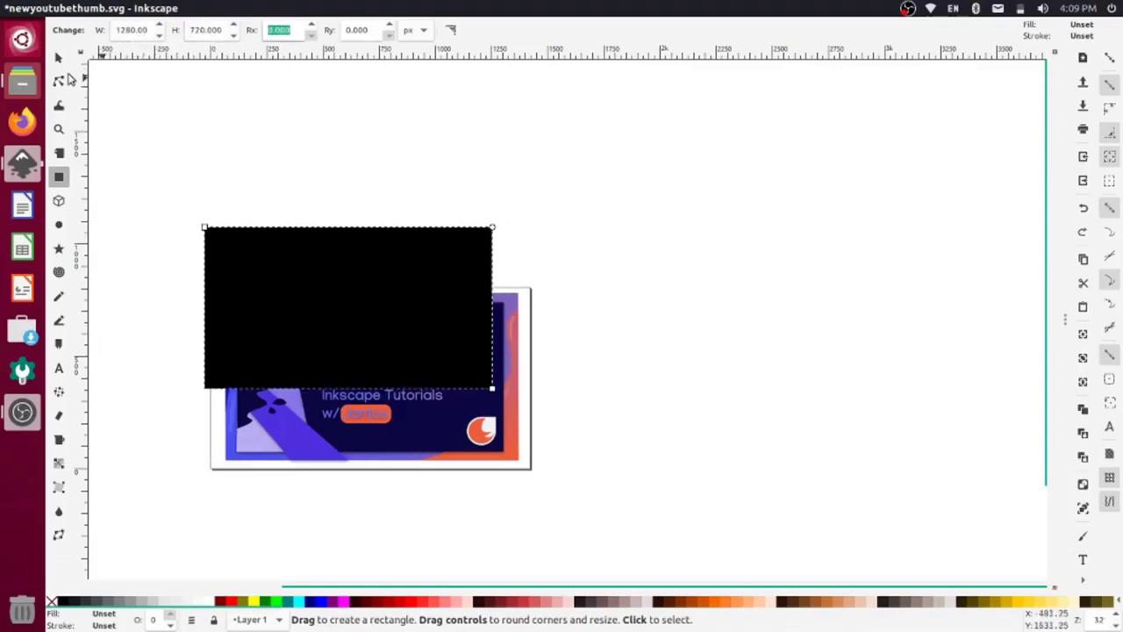
Move the black 1280 × 720 rectangle onto the thumbnail artwork, at 75, 51.875
left_click(58, 56)
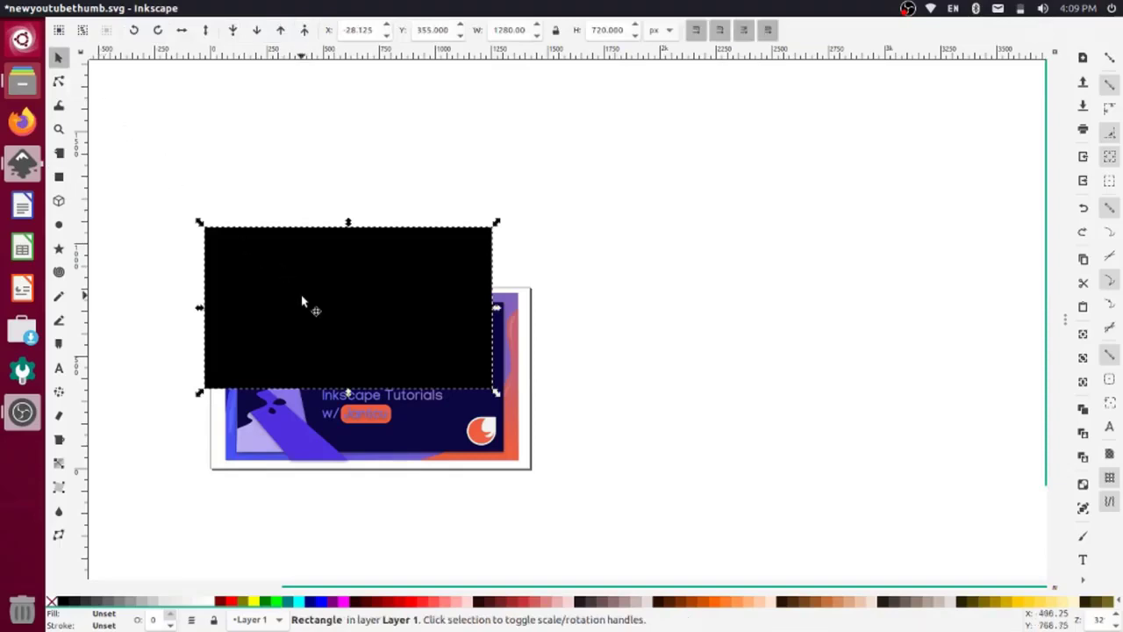
left_click_drag(301, 301, 332, 375)
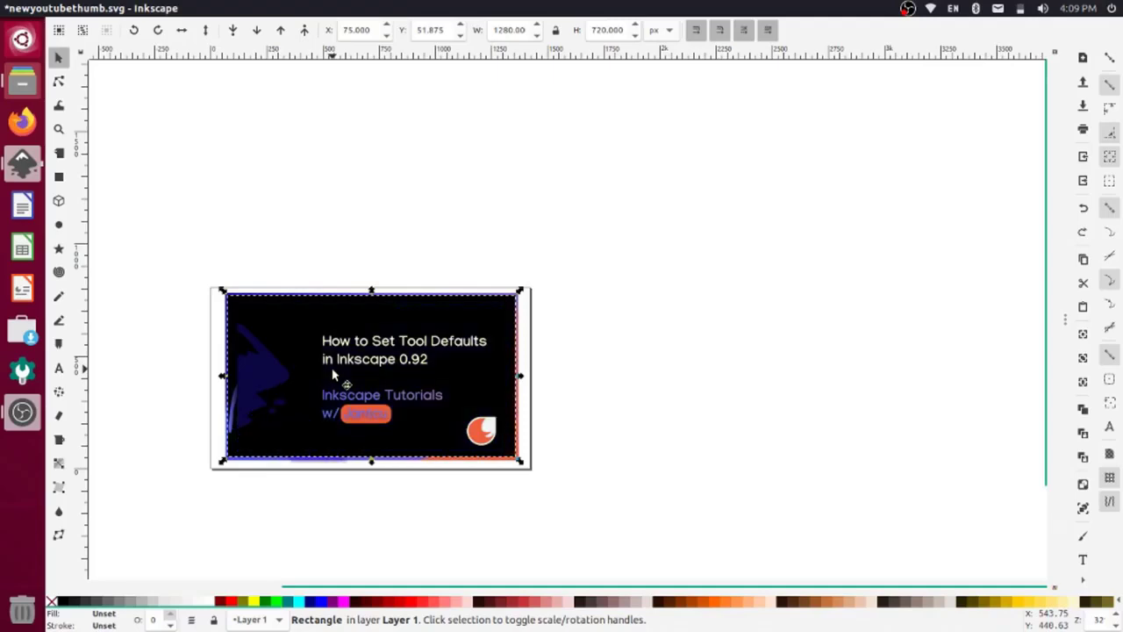
Select the rectangle with all the artwork and apply Object > Clip > Set
left_click(618, 452)
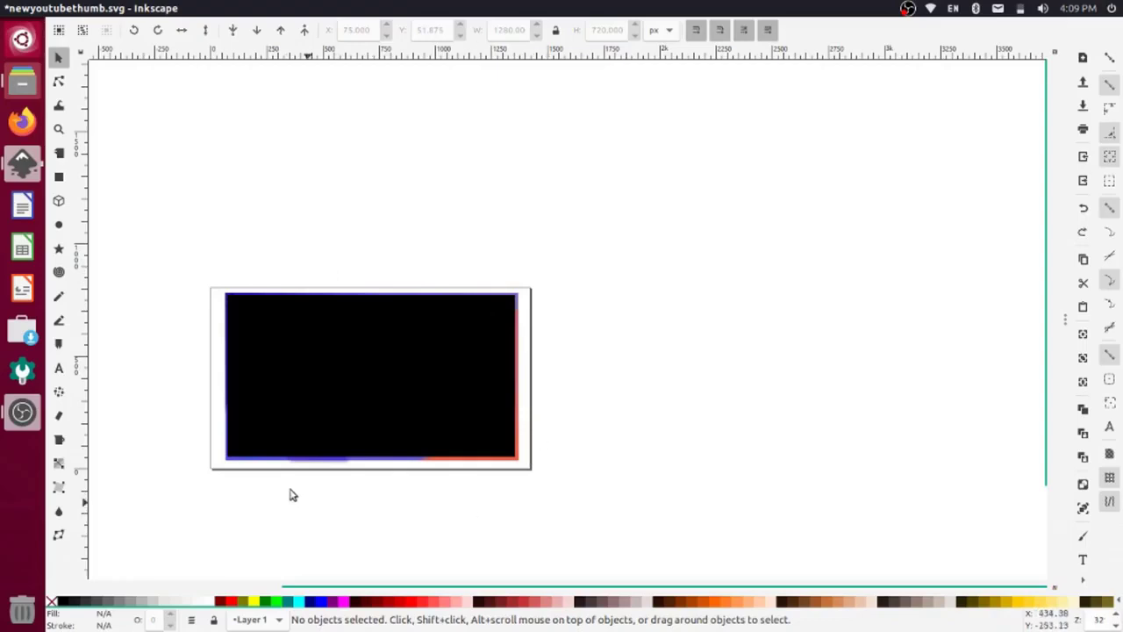
left_click_drag(158, 237, 622, 511)
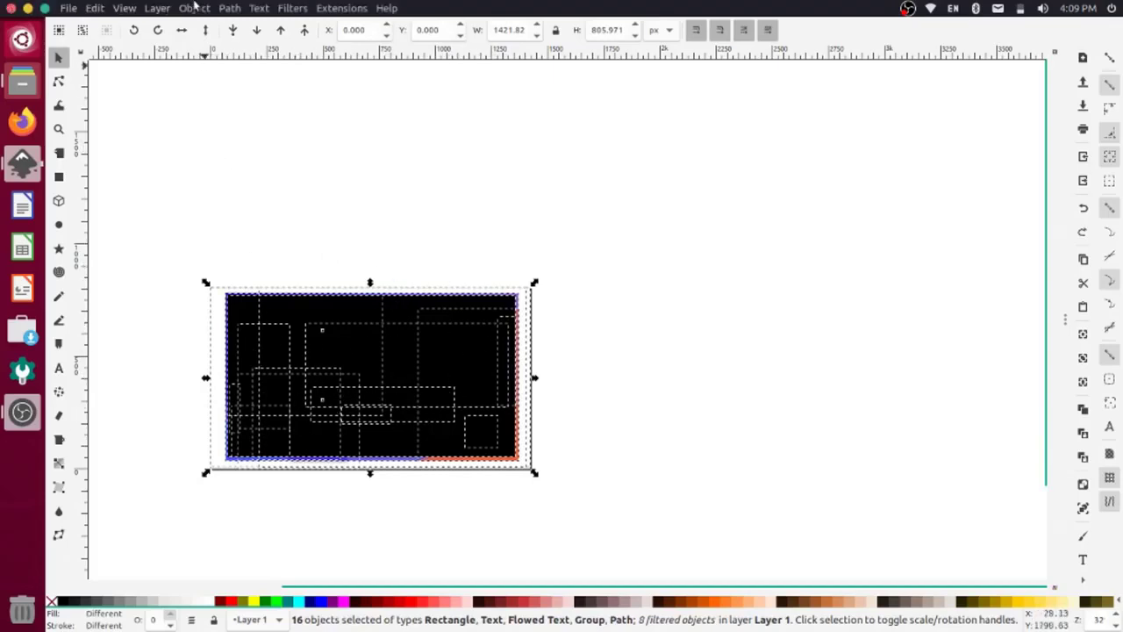
left_click(195, 8)
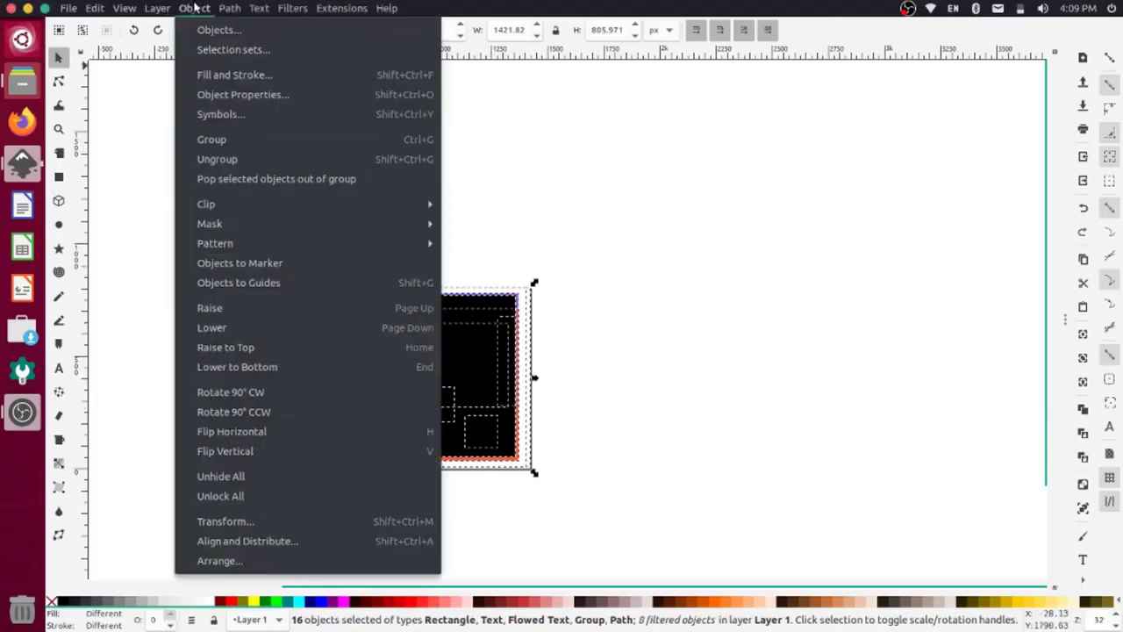
mouse_move(263, 204)
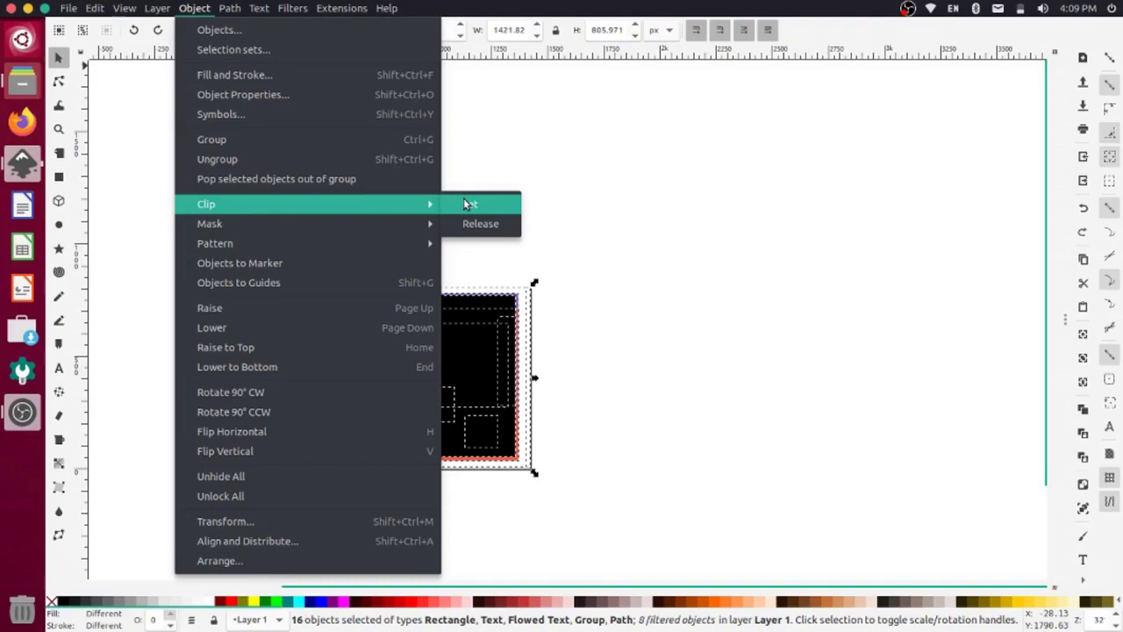
left_click(465, 203)
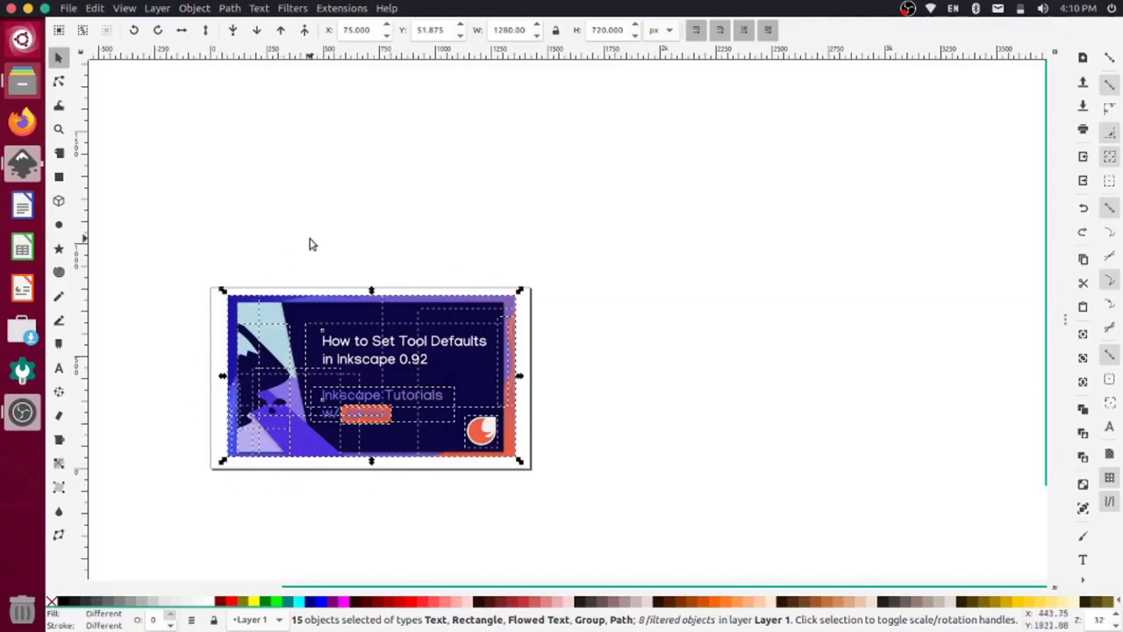
Resize the page to the clipped 1280 × 720 thumbnail, then deselect
left_click(69, 7)
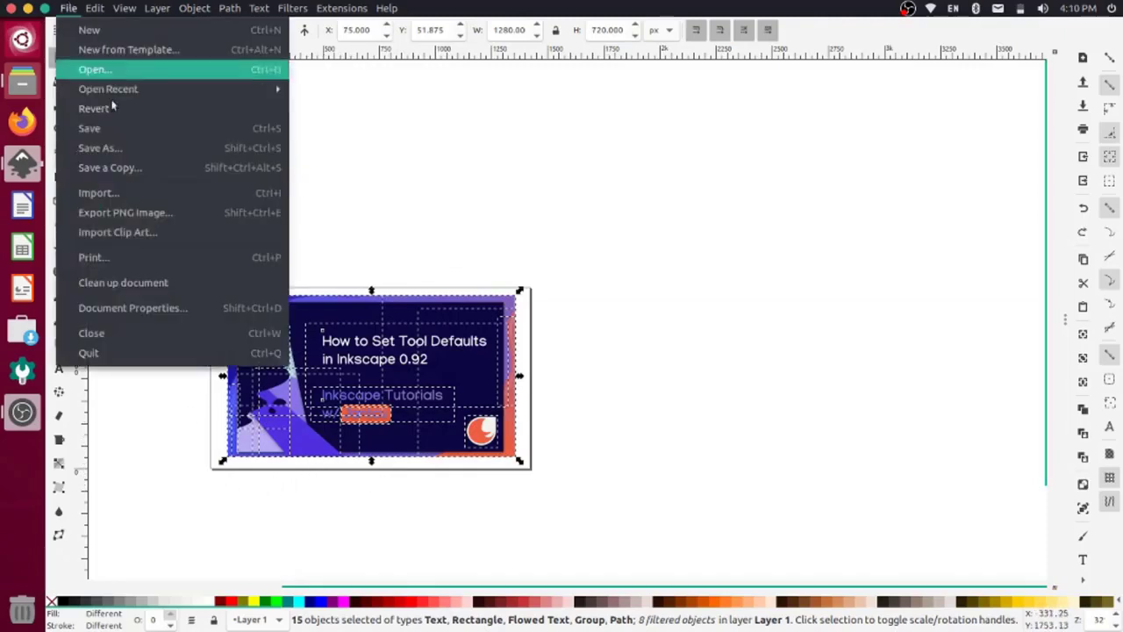
left_click(146, 315)
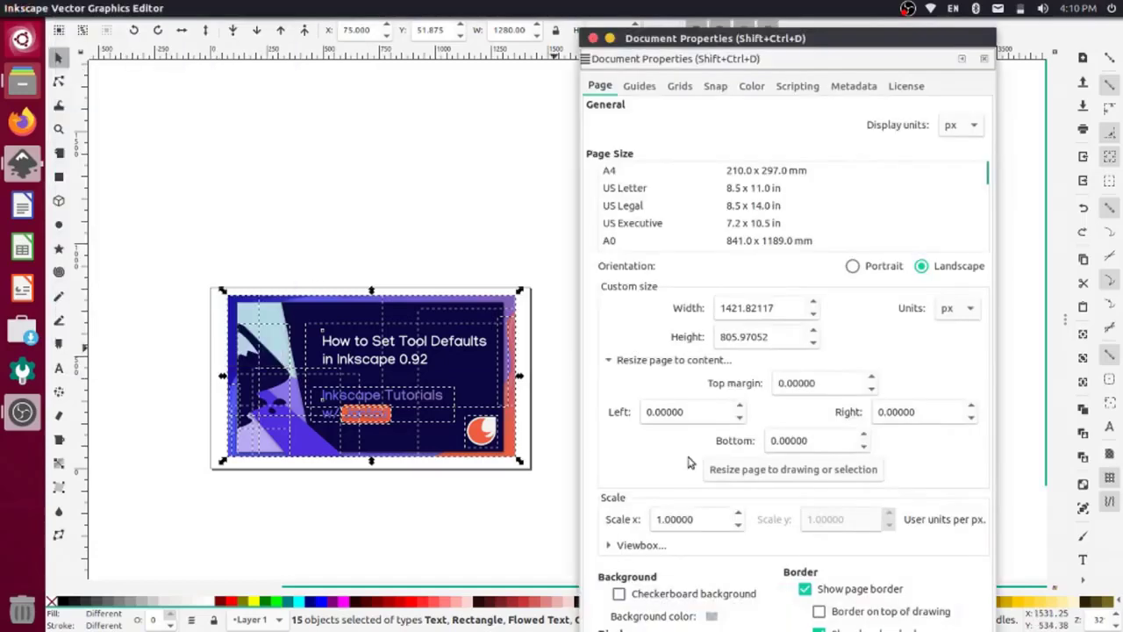
left_click(768, 471)
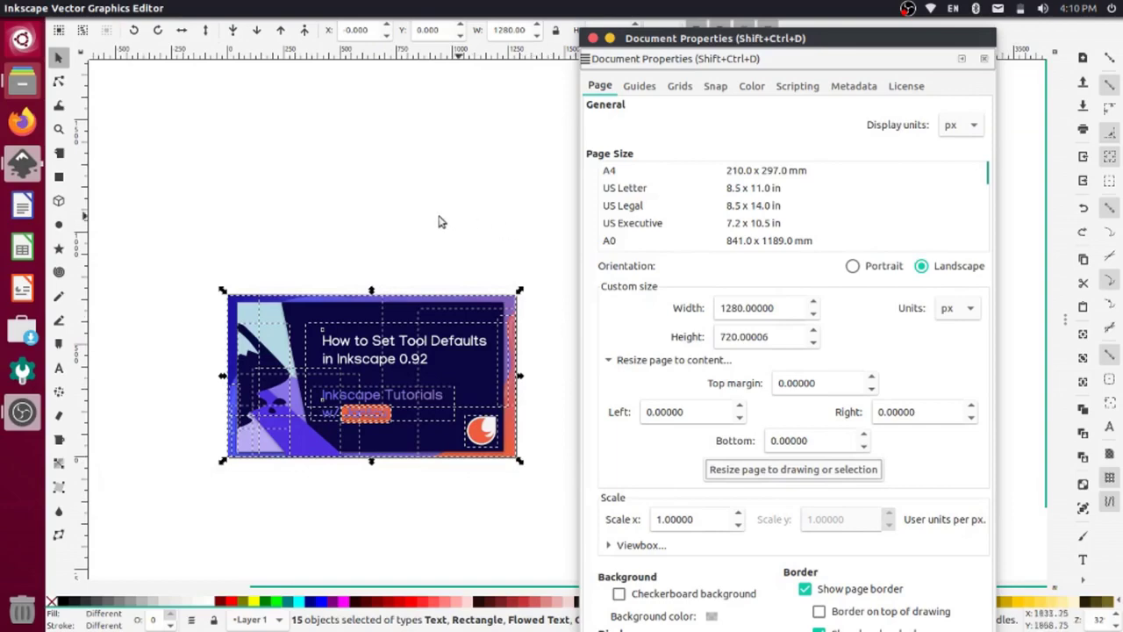
left_click(593, 39)
left_click(586, 204)
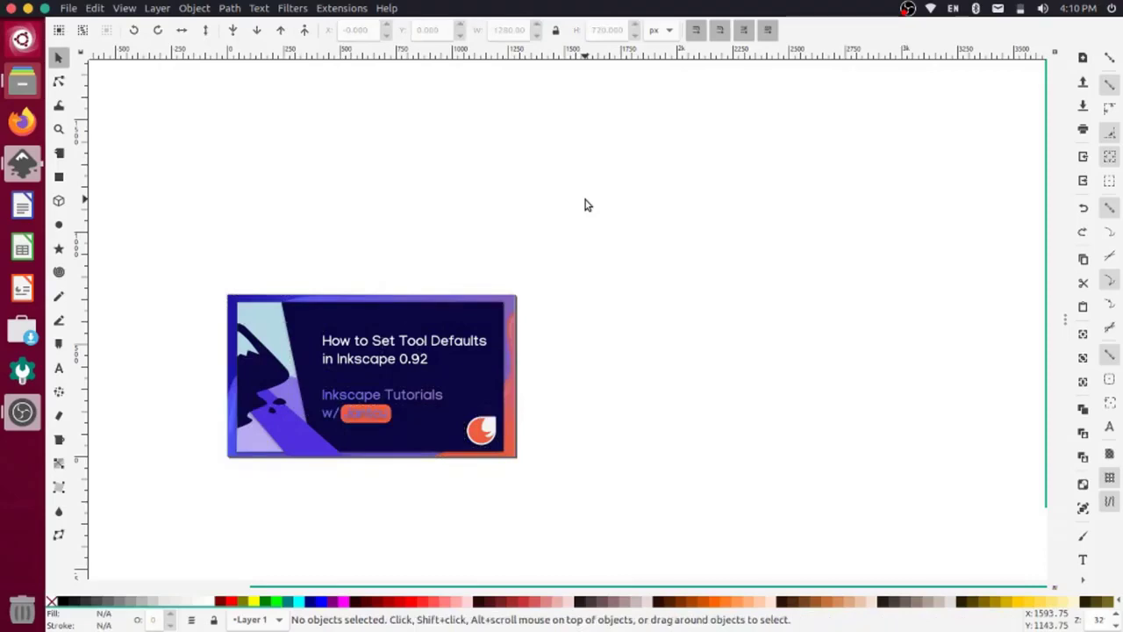
Replace the title line 'How to Set Tool Defaults' with 'How to Crop in Inkscape 0.92', then deselect
left_click(59, 368)
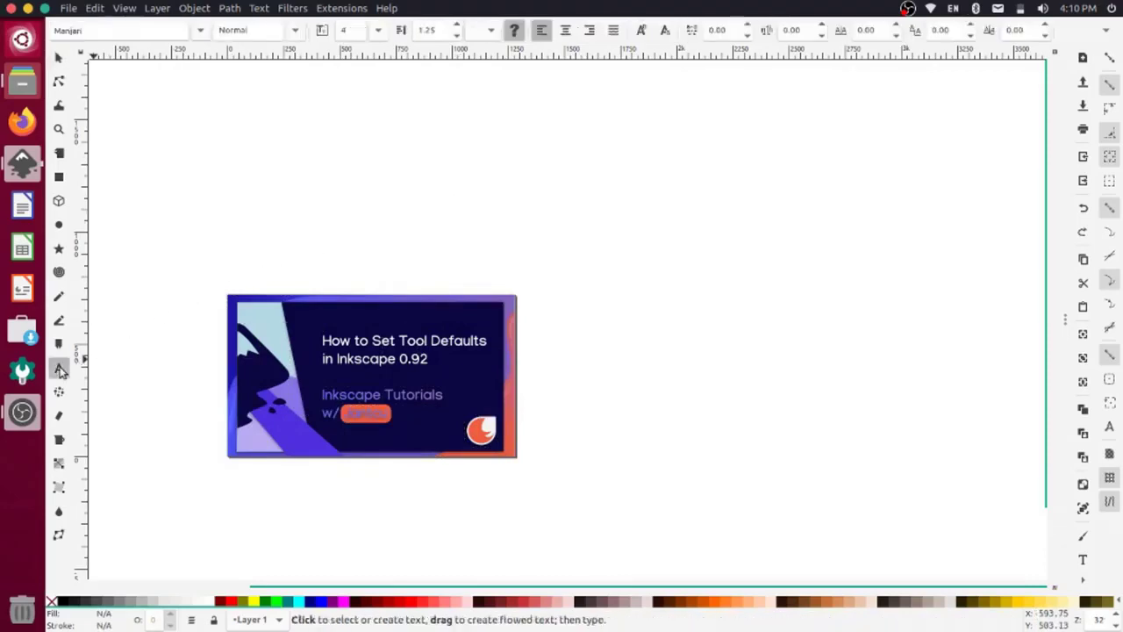
left_click(341, 350)
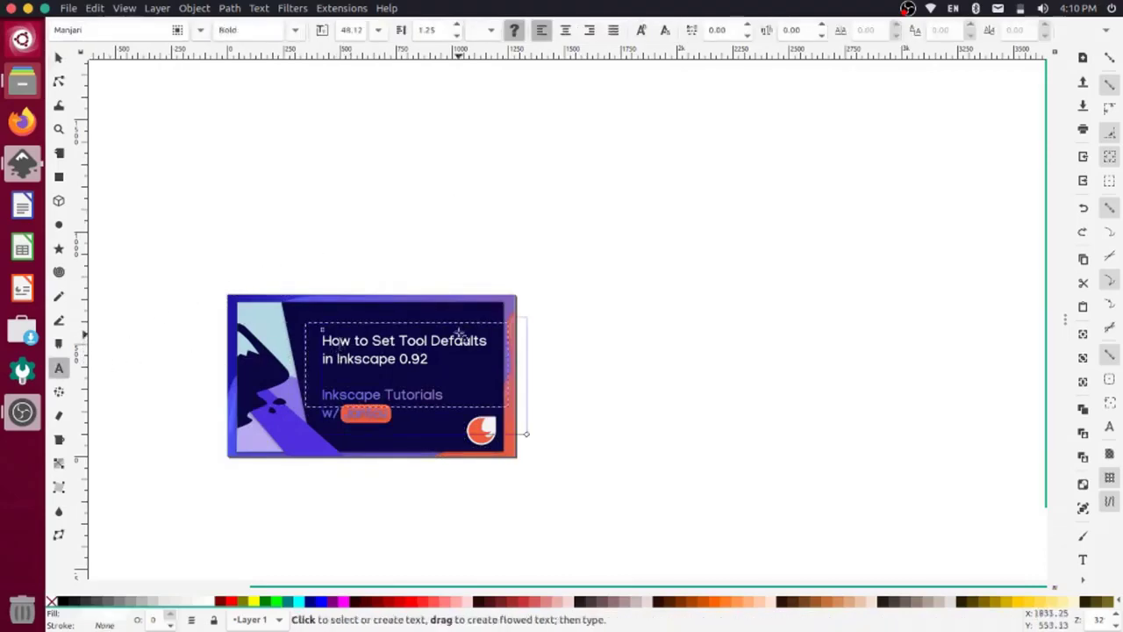
left_click_drag(487, 339, 324, 345)
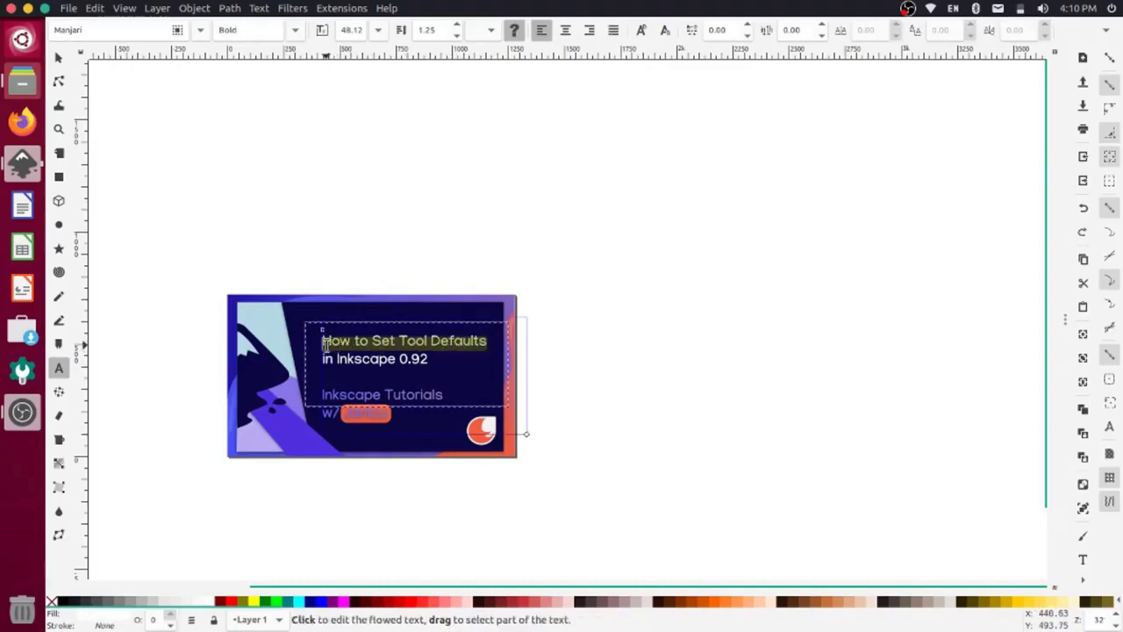
type("How to Crop")
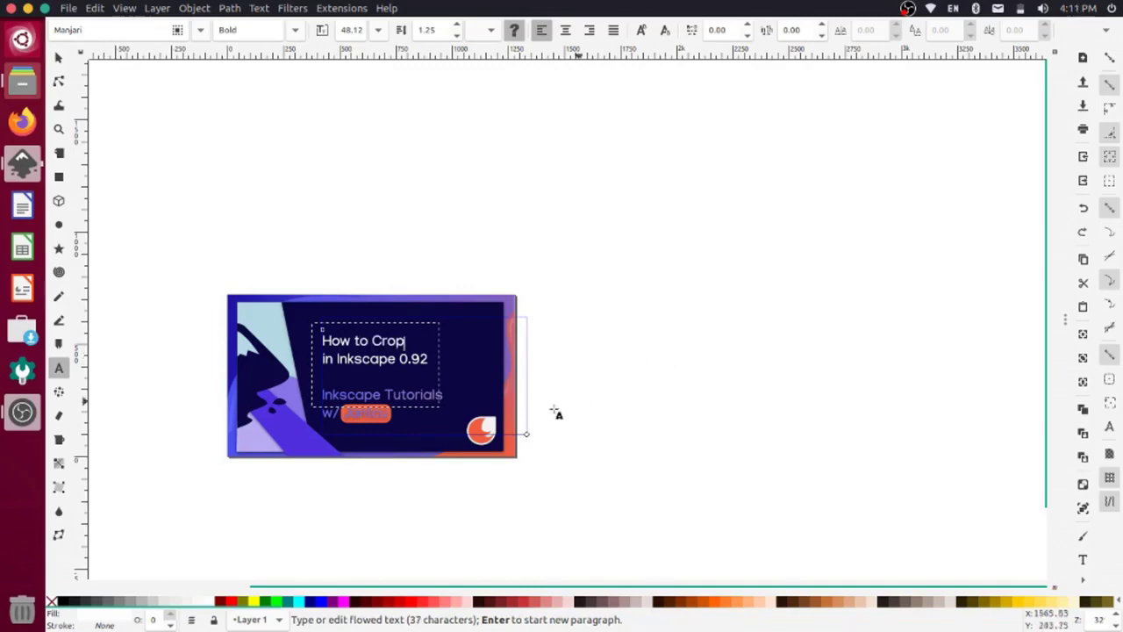
left_click(360, 418)
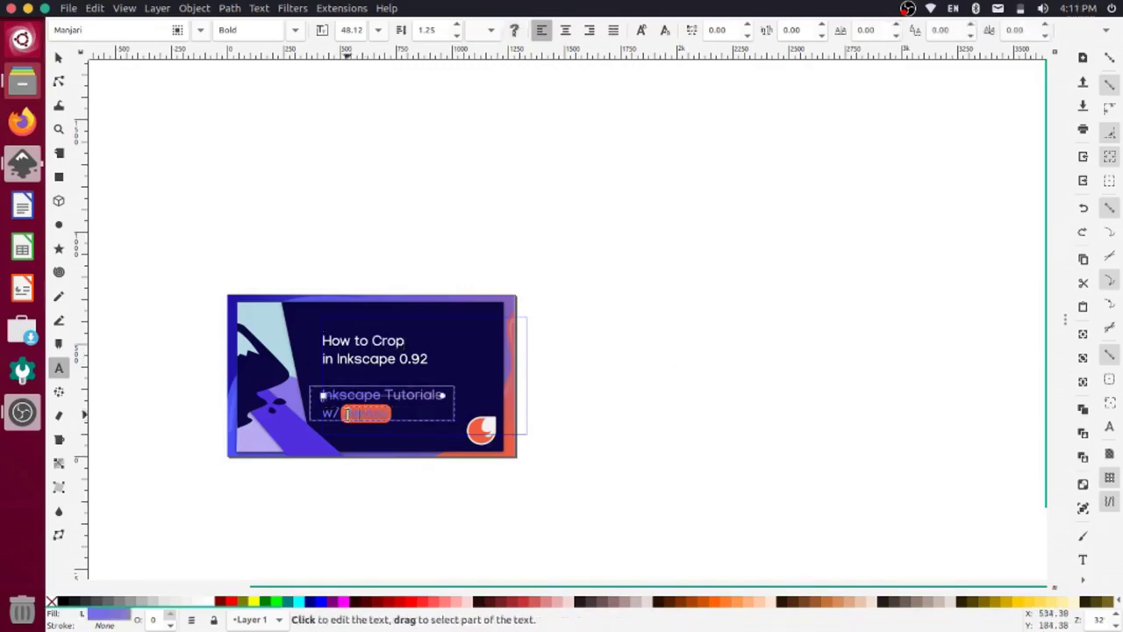
left_click_drag(345, 418, 381, 412)
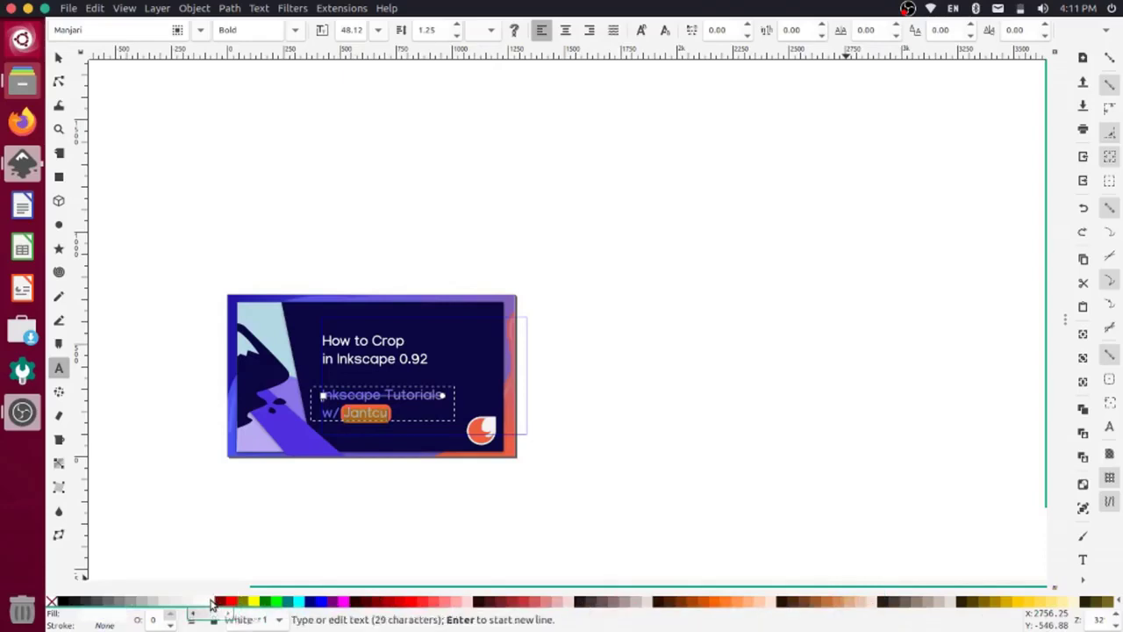
left_click(513, 498)
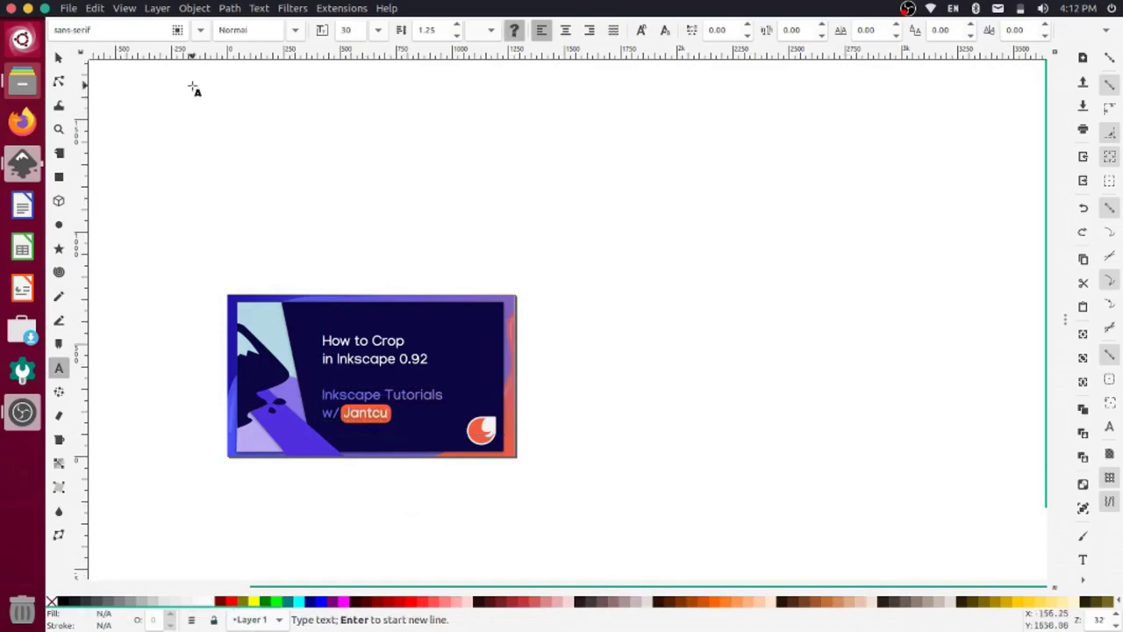
Export the full 1280×720 page as a PNG named thmubnail.png in the Desktop folder
left_click(68, 8)
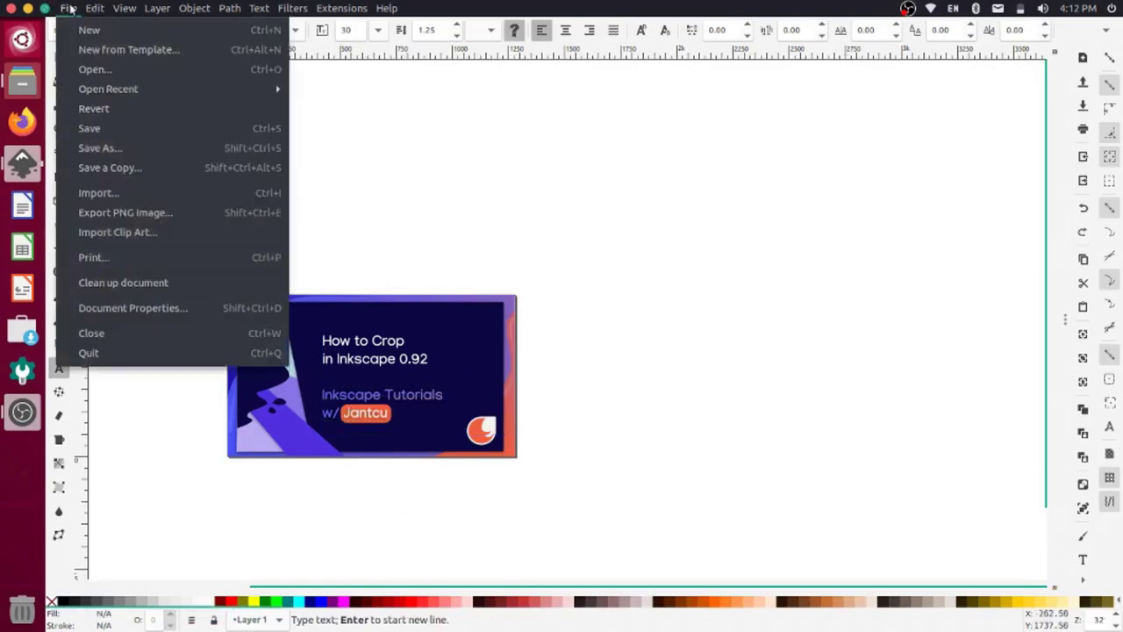
left_click(143, 212)
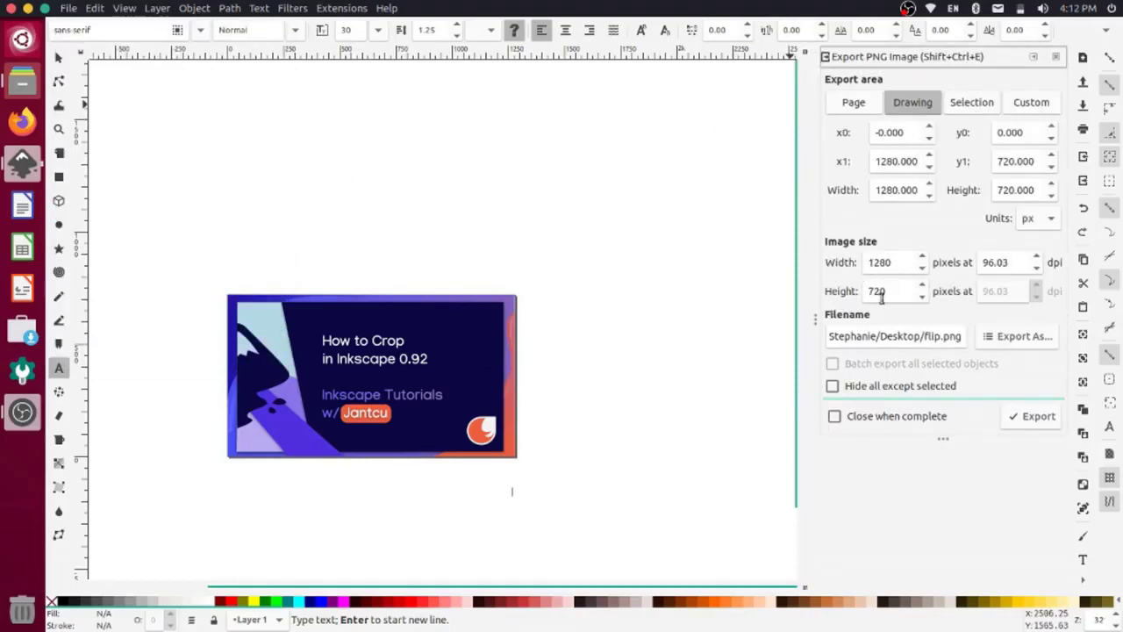
left_click(1020, 342)
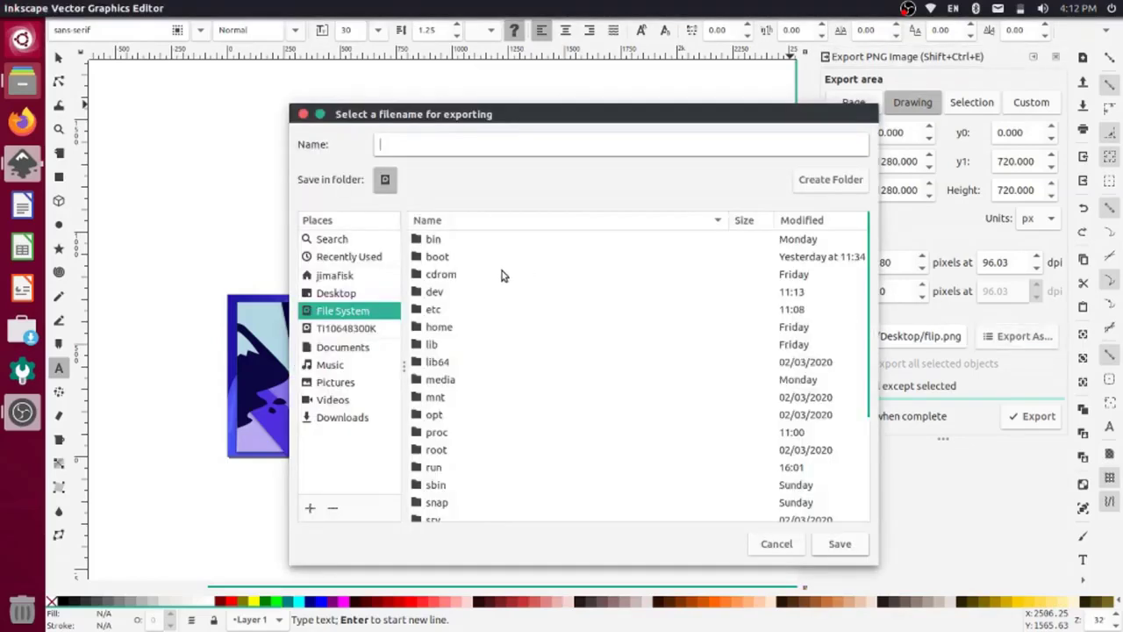
left_click(350, 298)
type("th")
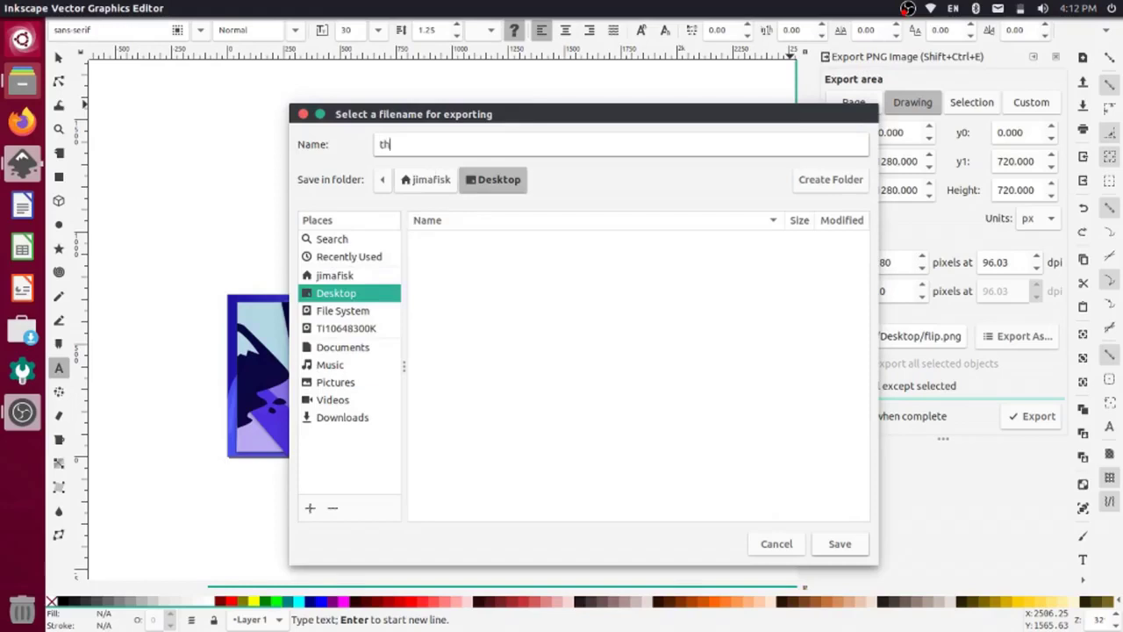
type("l")
left_click(839, 545)
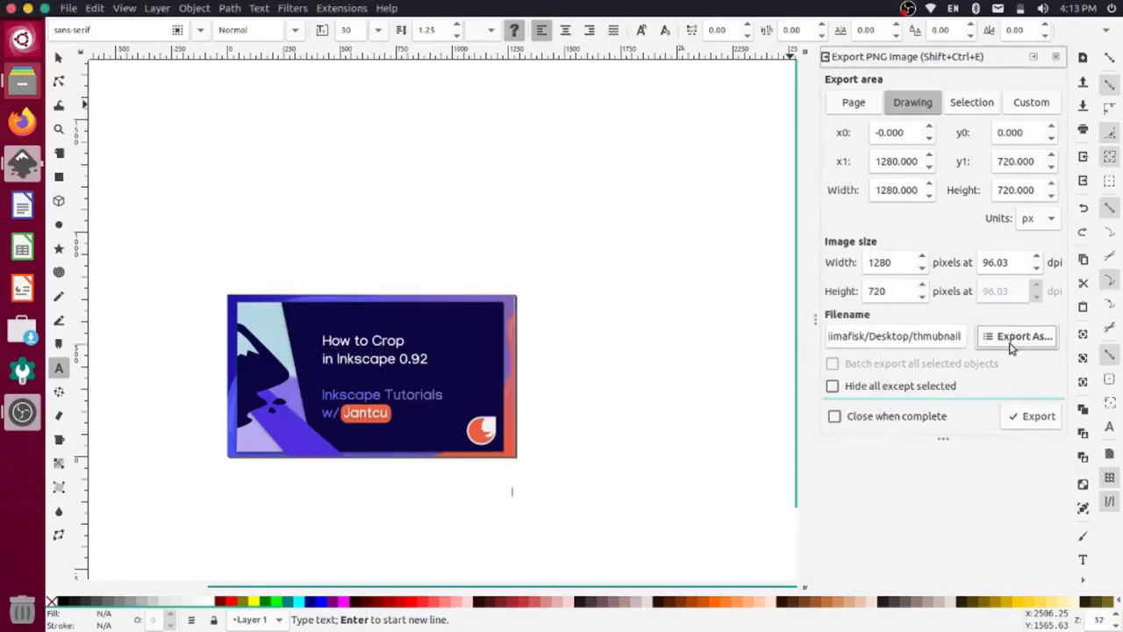
left_click(1035, 417)
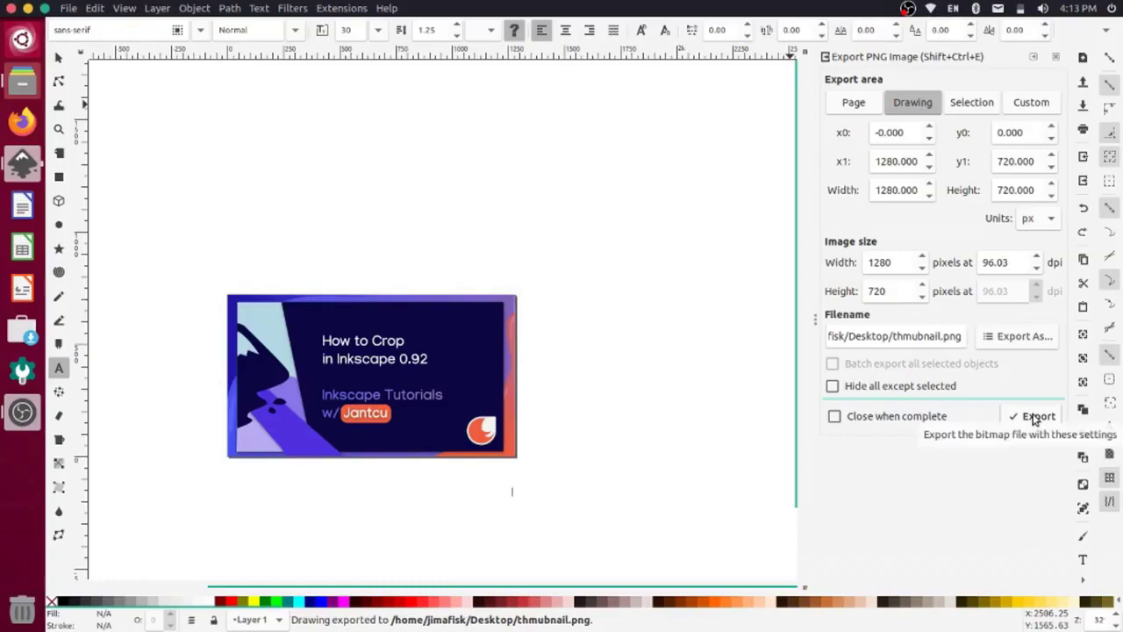
Switch to the desktop and open thmubnail.png in the image viewer to check it
key("alt+Tab")
key("alt+shift+Tab")
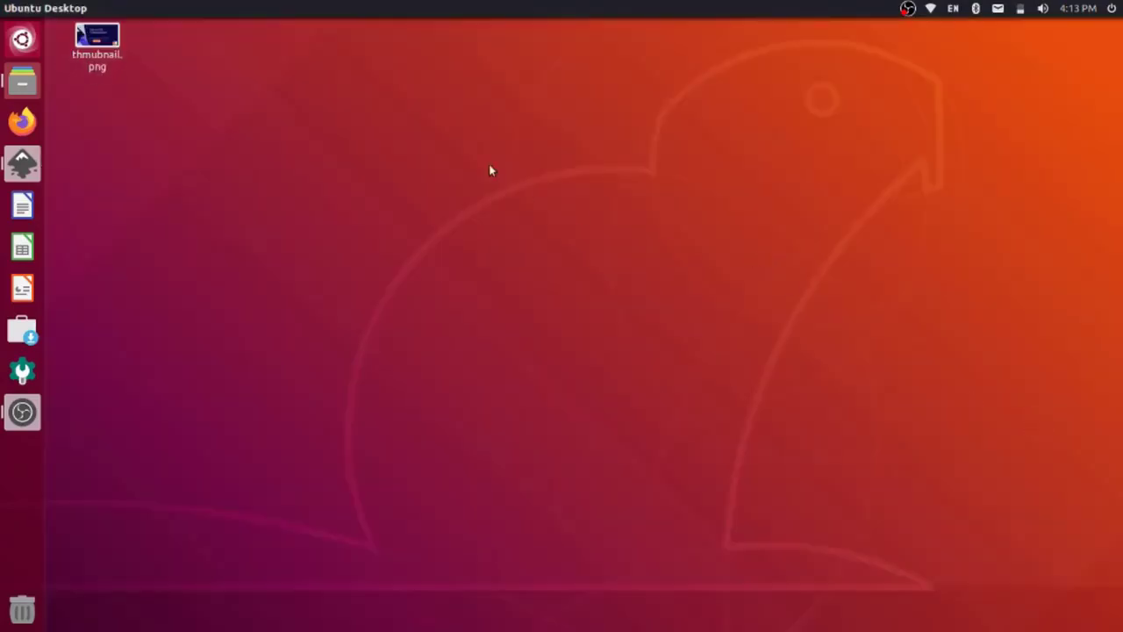
double_click(93, 54)
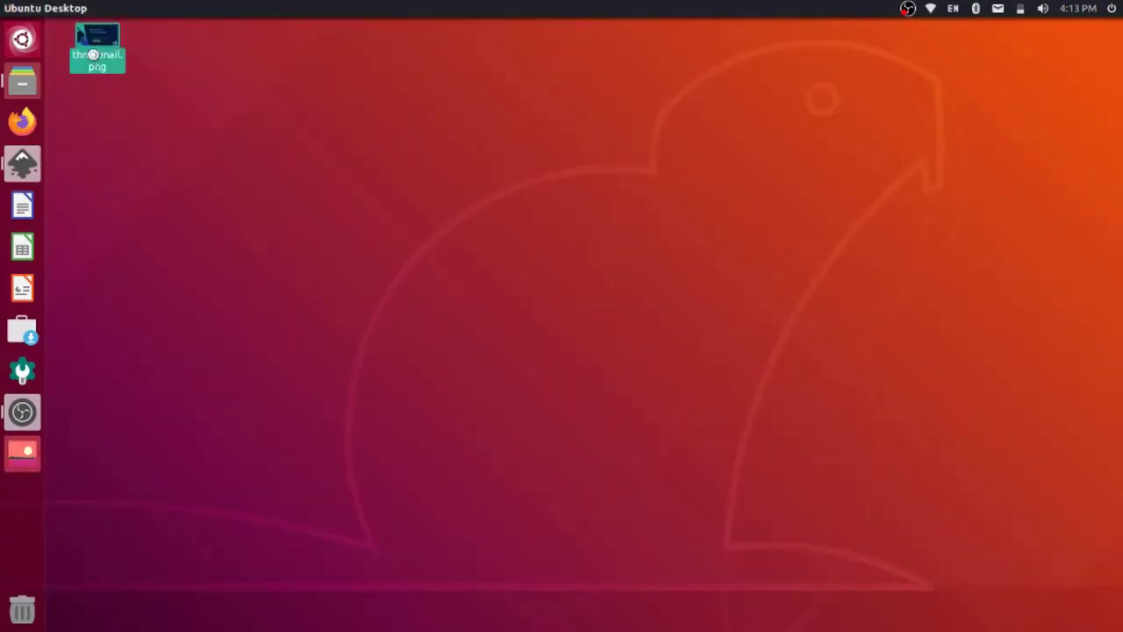